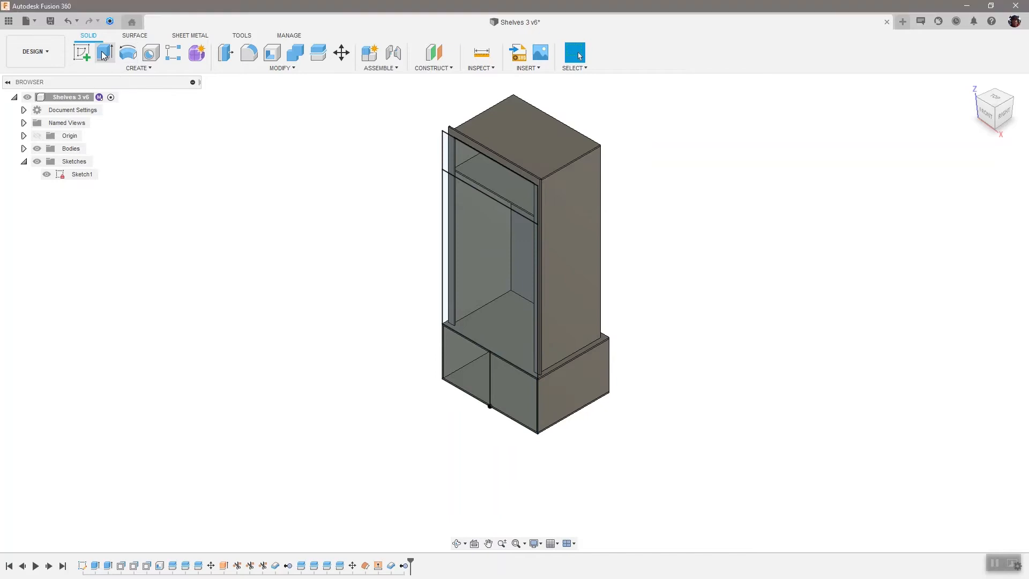
- Extrude the left door profile of the base cabinet by -material_thickness as a new body
left_click(458, 363)
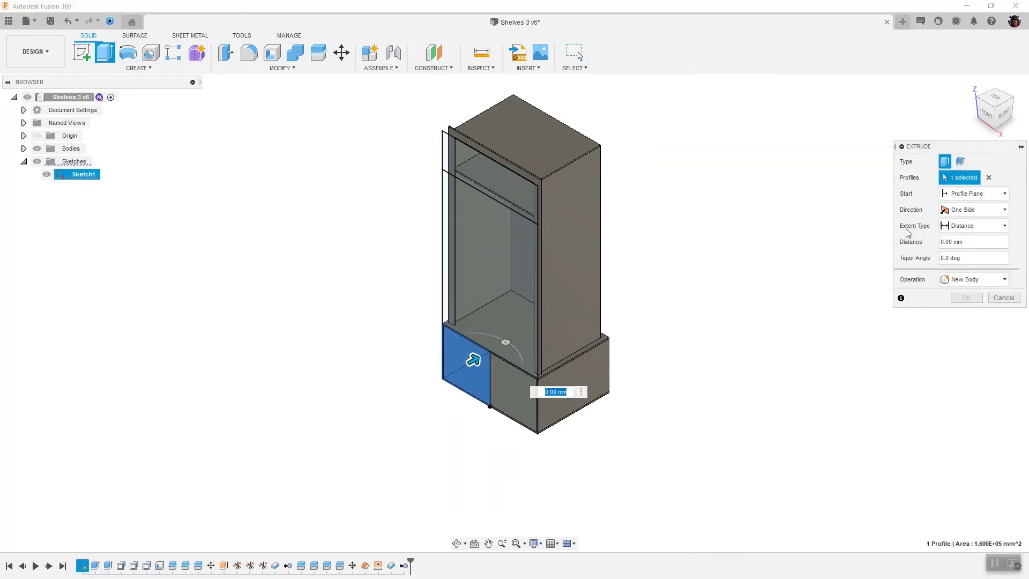
left_click(983, 247)
type("-m")
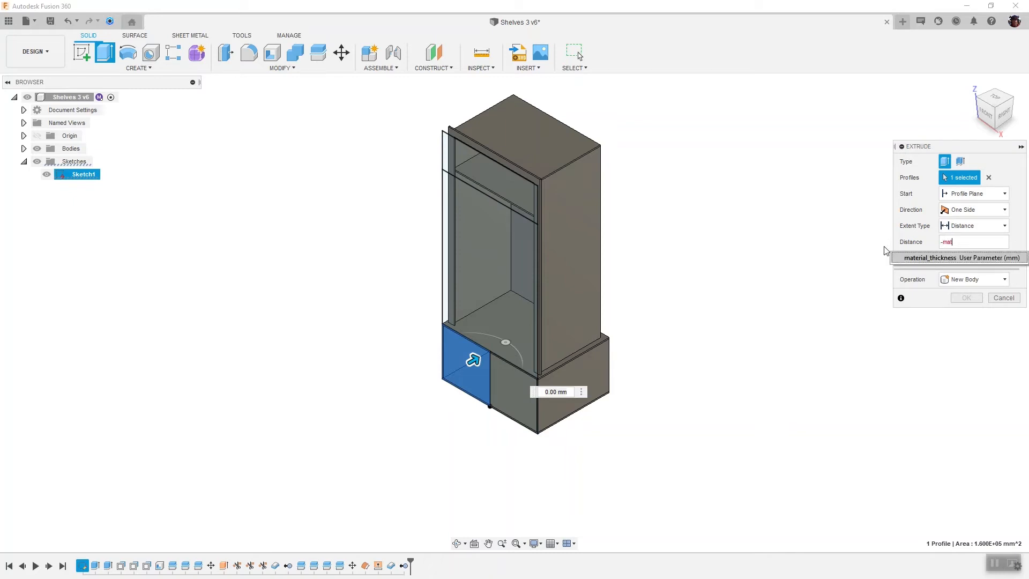
type("at")
key("Return")
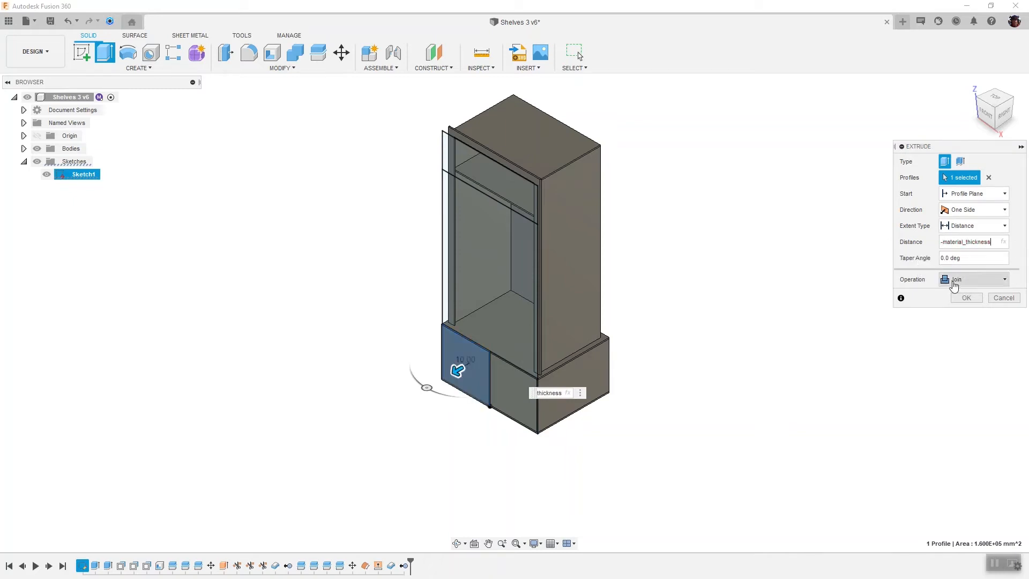
left_click(988, 279)
left_click(966, 329)
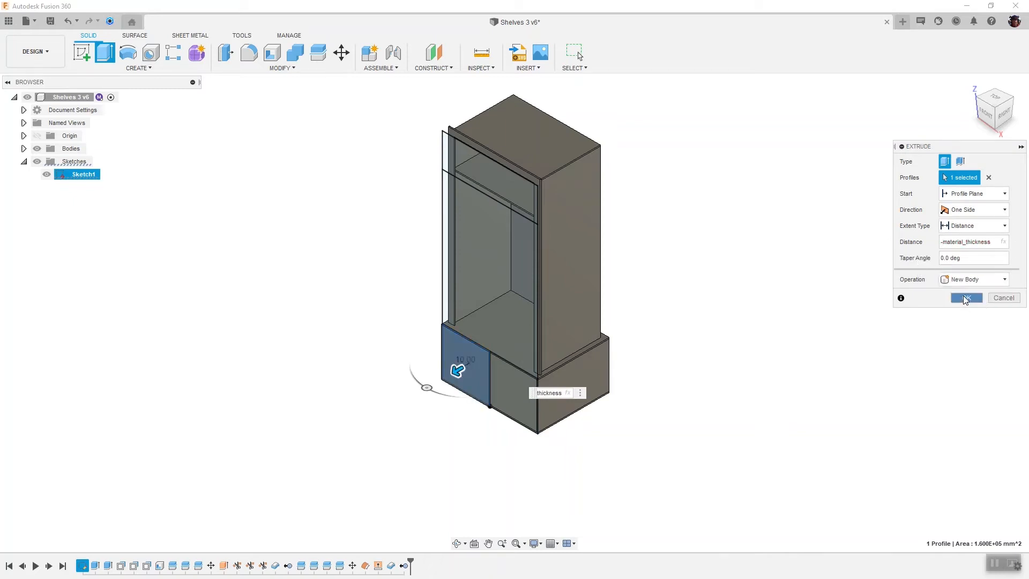
left_click(967, 298)
- Extrude the right door profile of the base cabinet by -material_thickness as a new body, and hide Sketch1
right_click(828, 323)
left_click(834, 288)
left_click(500, 408)
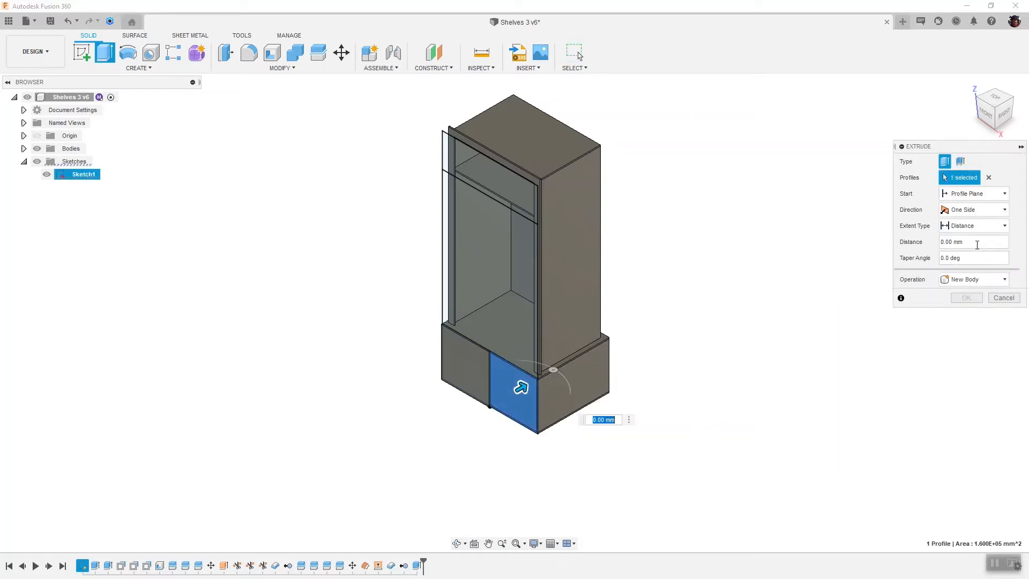
type("-ma")
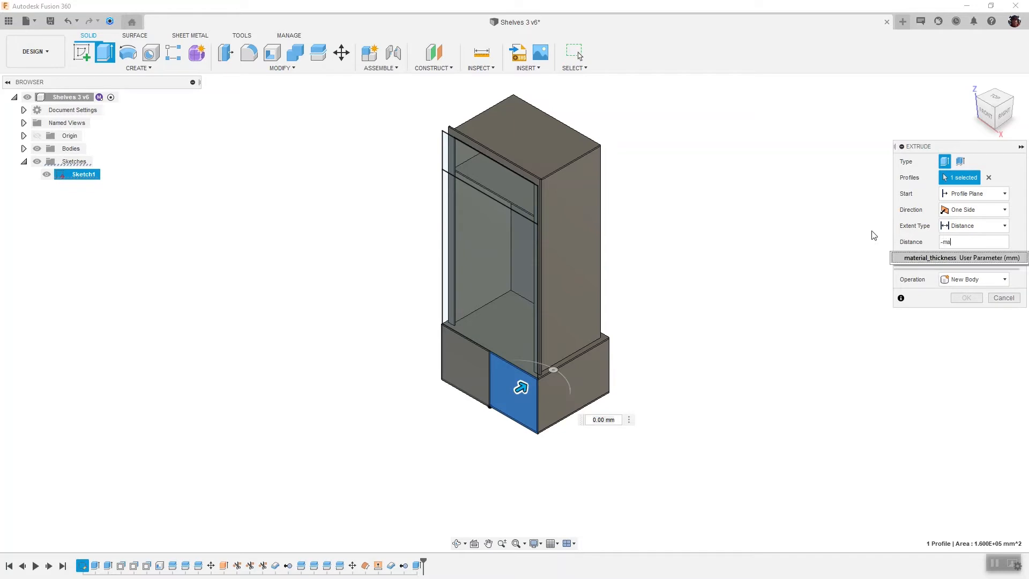
left_click(918, 259)
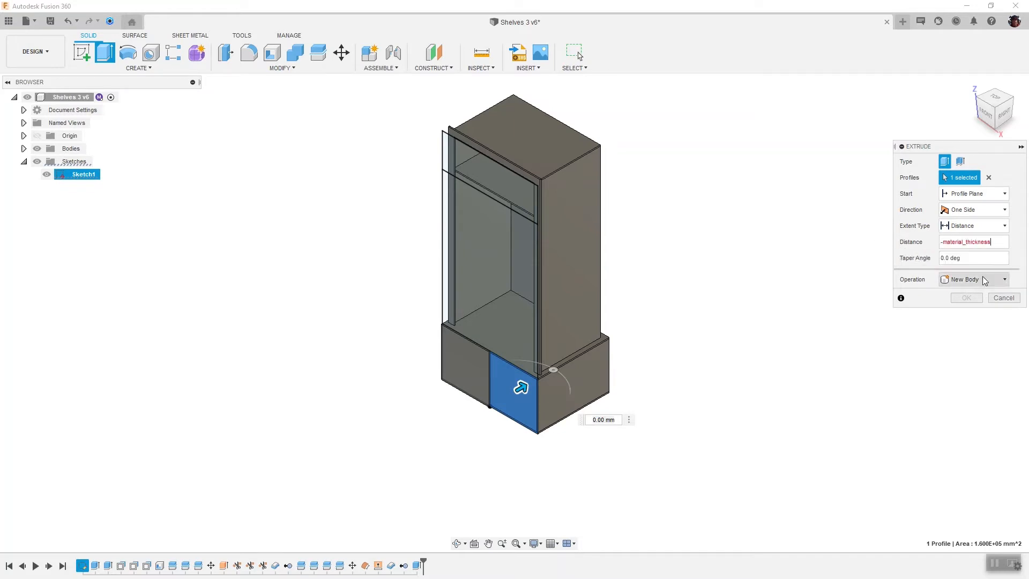
left_click(993, 282)
left_click(973, 329)
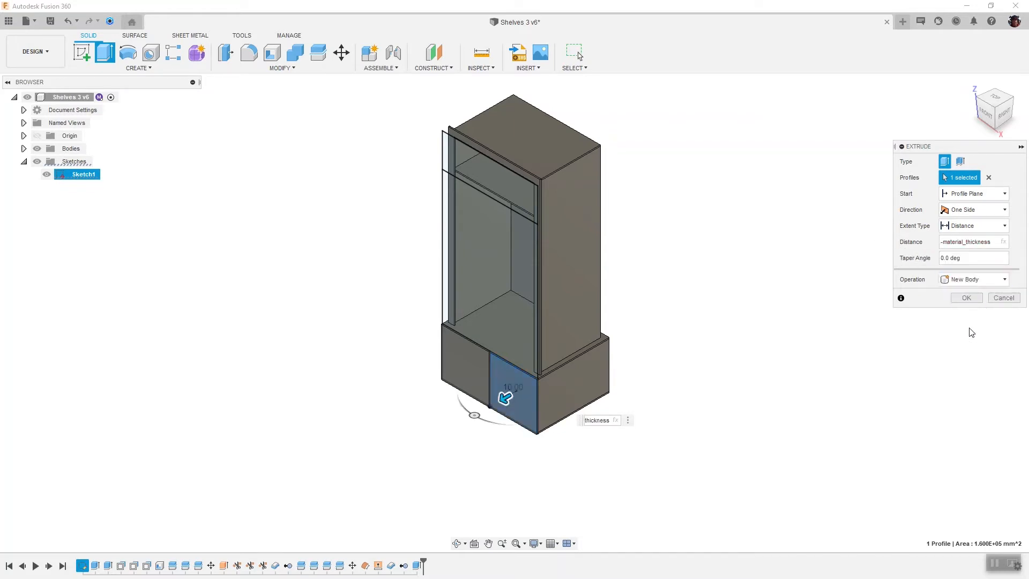
left_click(971, 299)
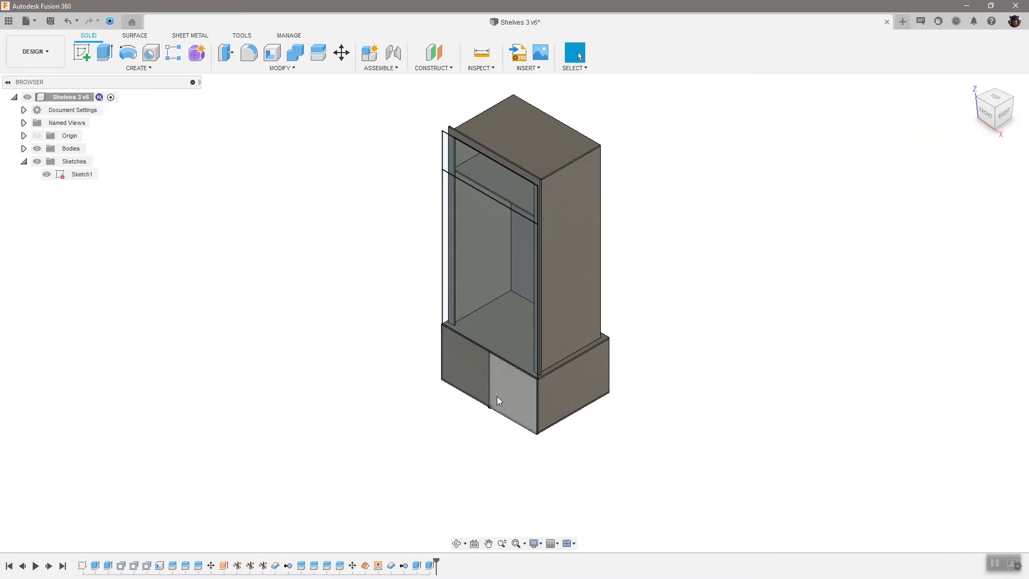
left_click(479, 223)
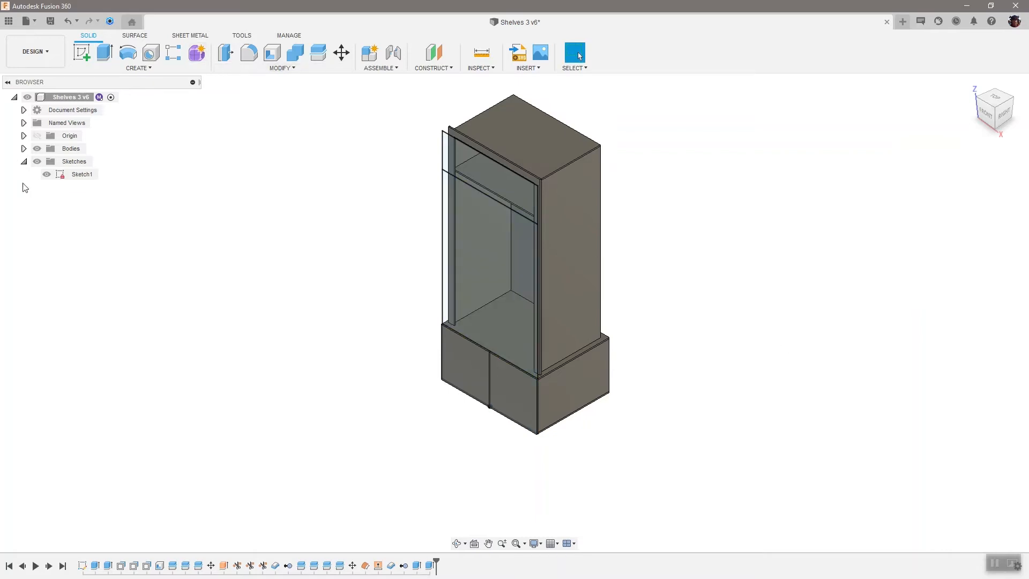
left_click(46, 175)
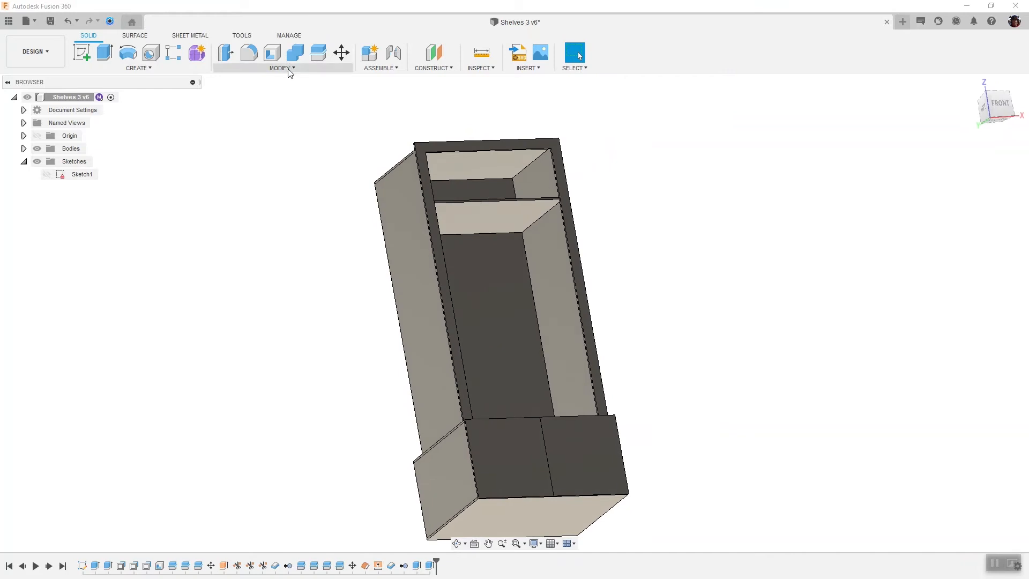
- Split the upper cabinet's front frame body using the underside face of its top rail as the splitting tool
left_click(289, 69)
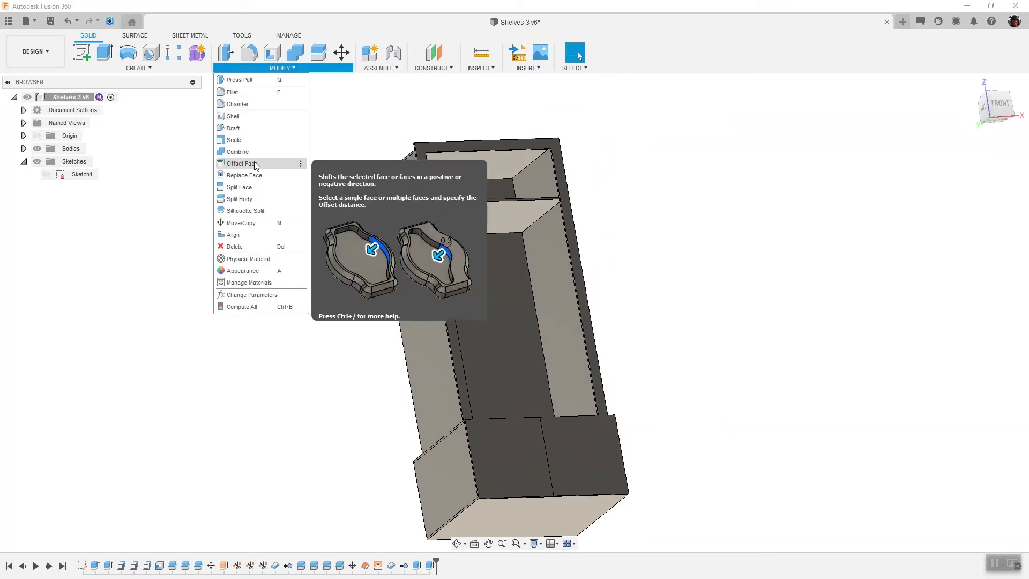
left_click(247, 199)
scroll(577, 160, "up", 5)
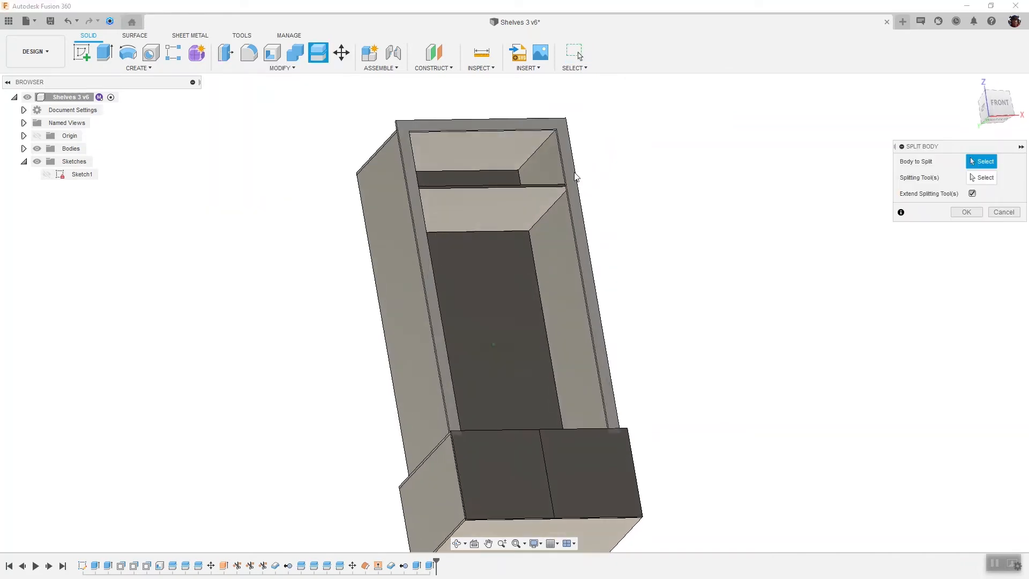
left_click(575, 156)
left_click(982, 177)
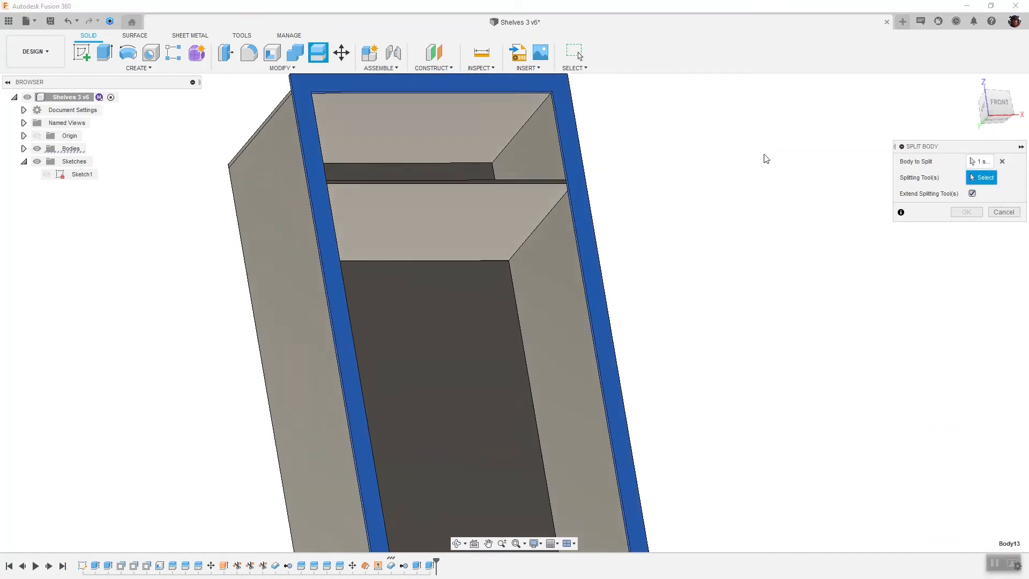
scroll(536, 107, "up", 5)
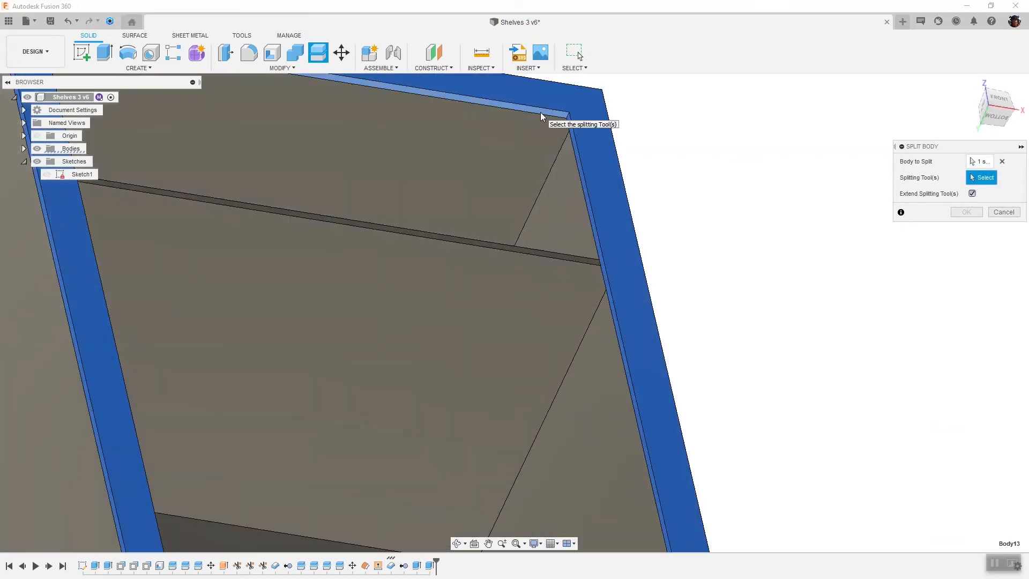
left_click(547, 117)
scroll(957, 215, "down", 3)
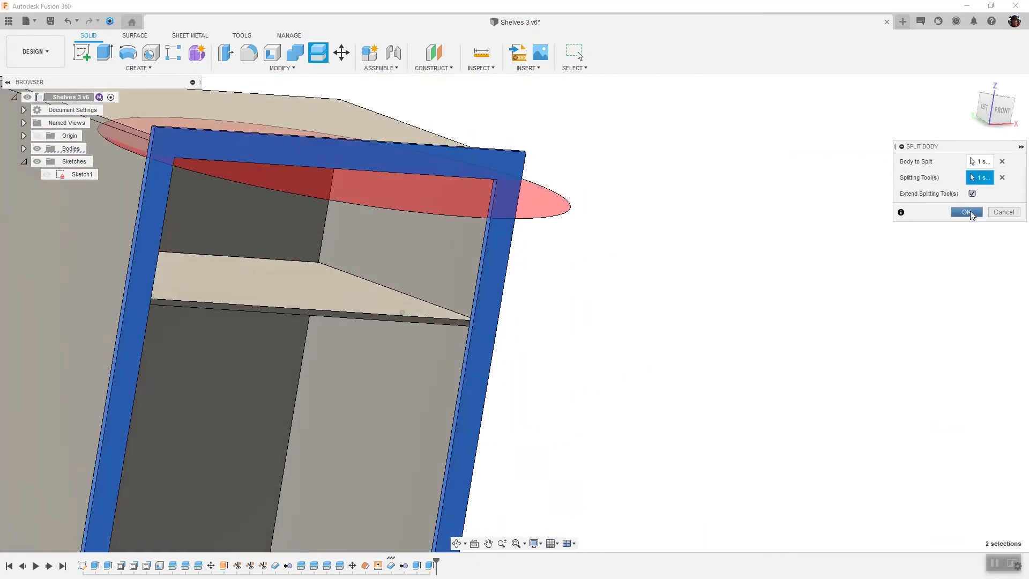
left_click(966, 212)
scroll(944, 211, "down", 3)
middle_click_drag(807, 213, 866, 491, "shift")
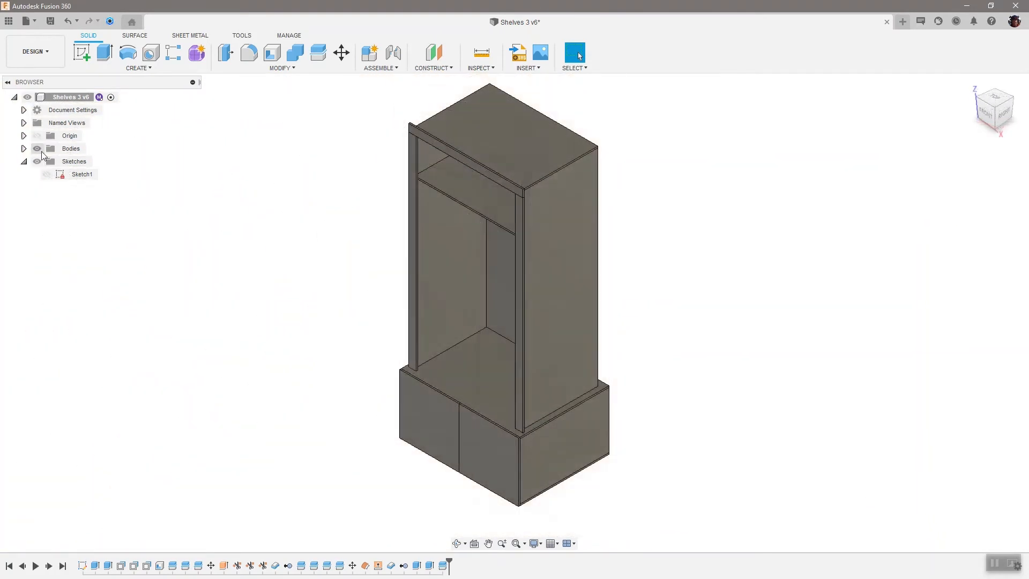
- Convert all bodies in the Bodies folder into components
left_click(24, 148)
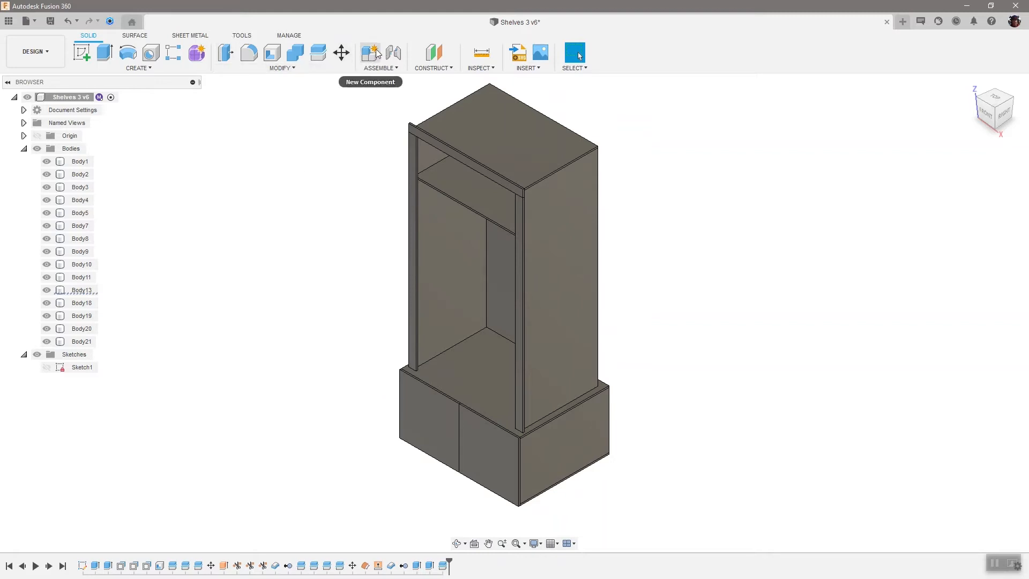
right_click(64, 149)
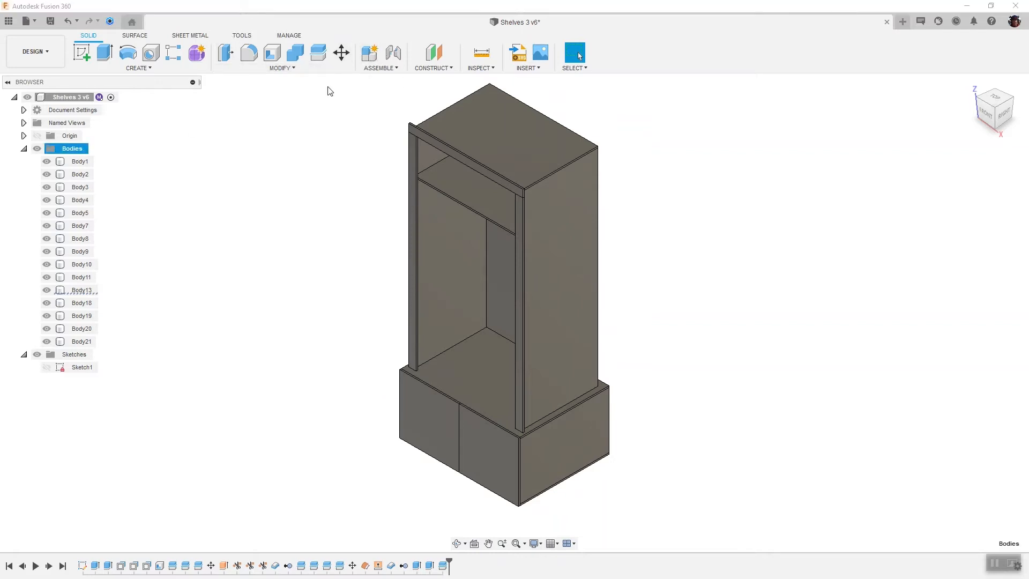
left_click(114, 154)
- Go through the components from Component16 to Component30 to examine which cabinet part each one represents
left_click(85, 174)
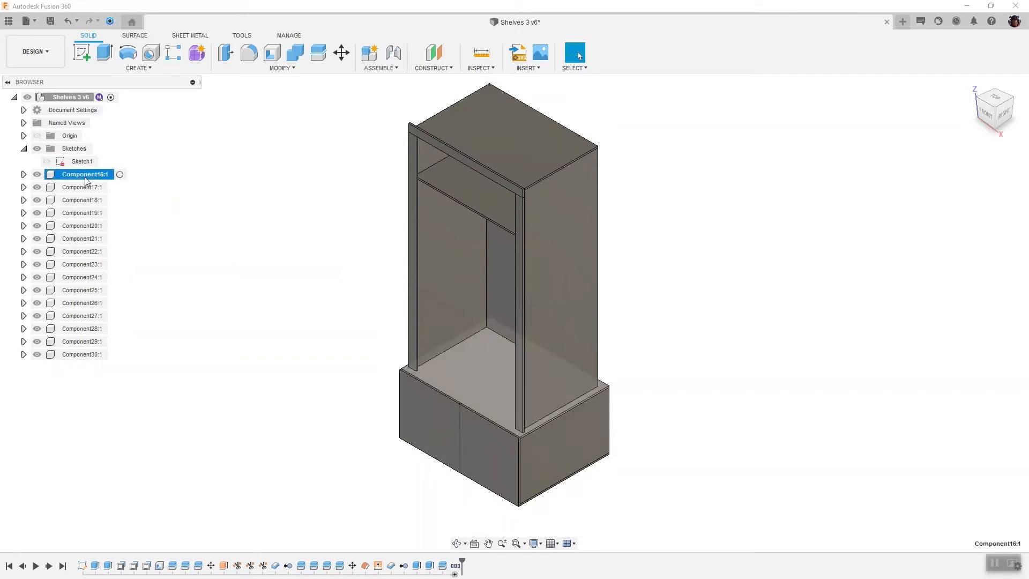
left_click(83, 355)
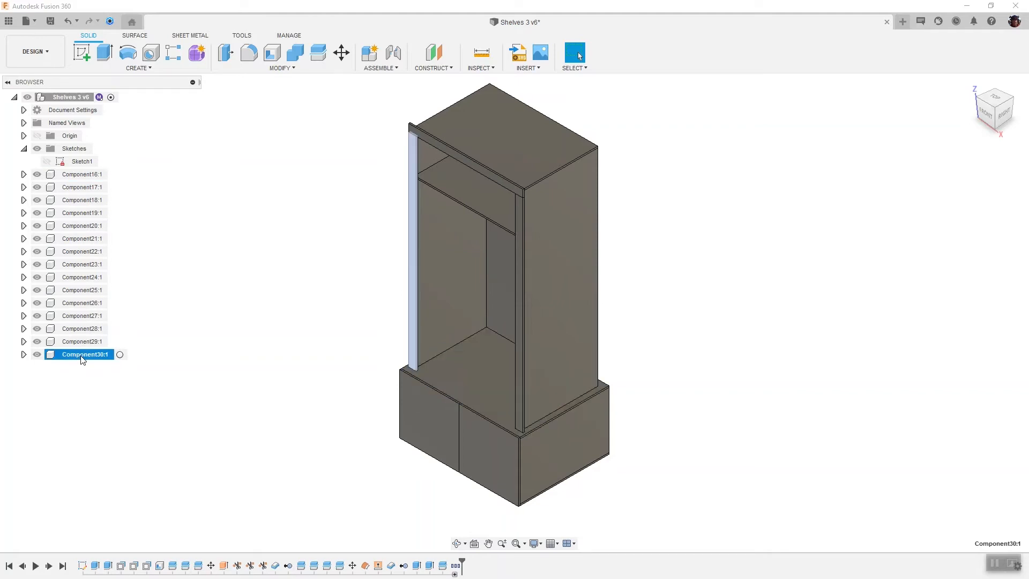
left_click(97, 177)
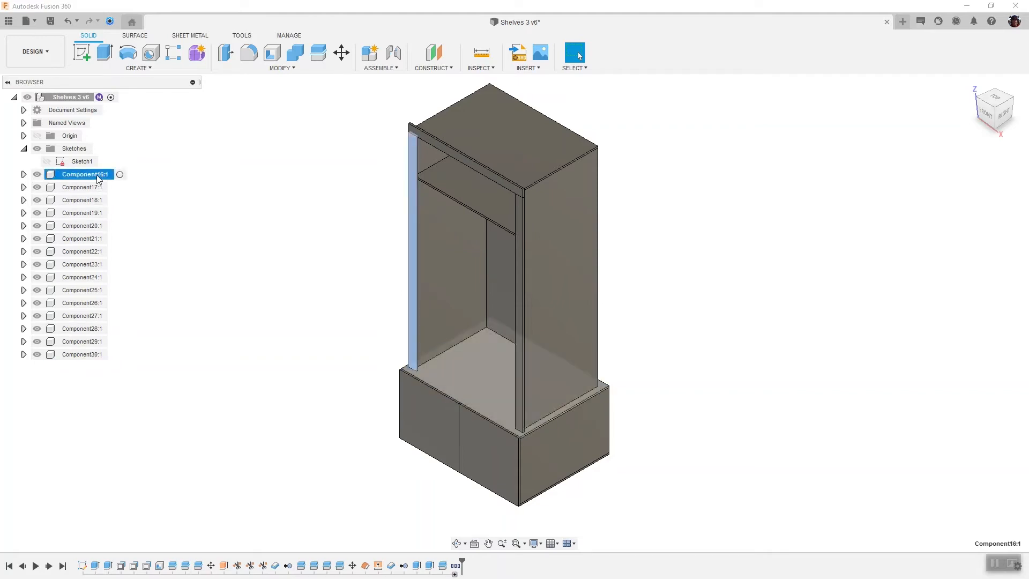
key("Down")
key("Down")
key("Down")
key("Down")
key("Down")
key("Down")
key("Down")
key("Down")
key("Down")
key("Down")
key("Down")
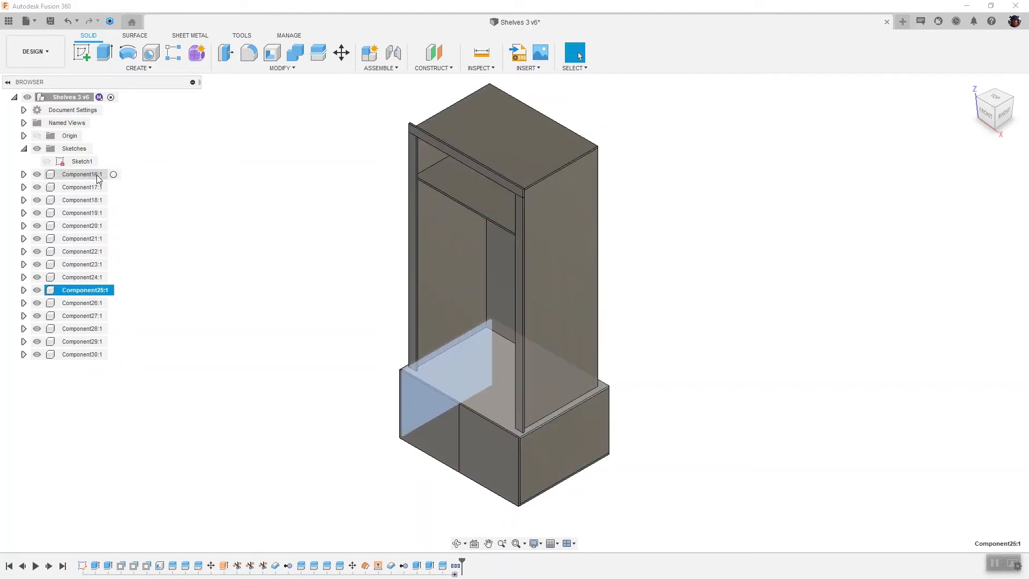
key("Down")
key("Down")
key("Down")
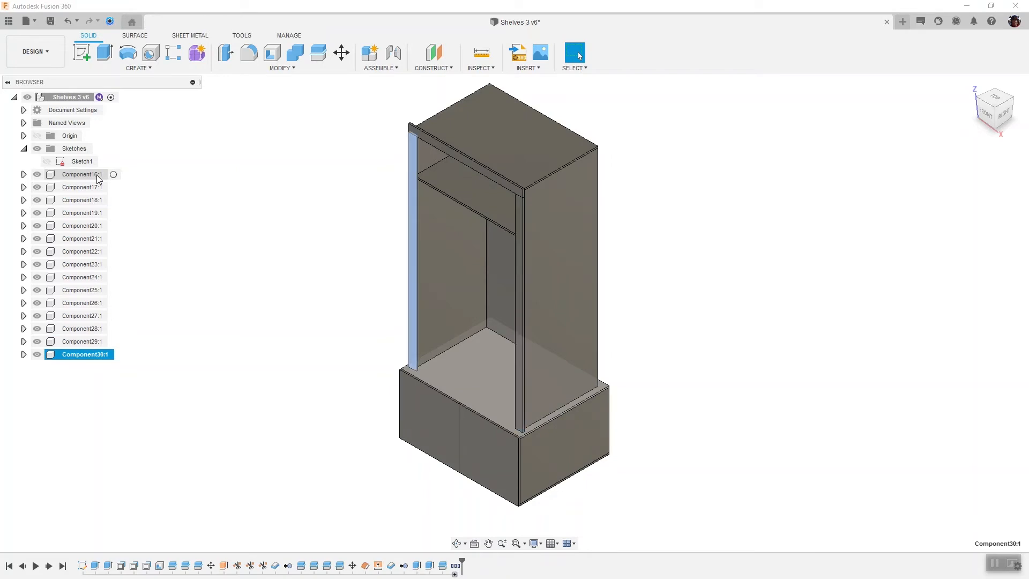
left_click(208, 161)
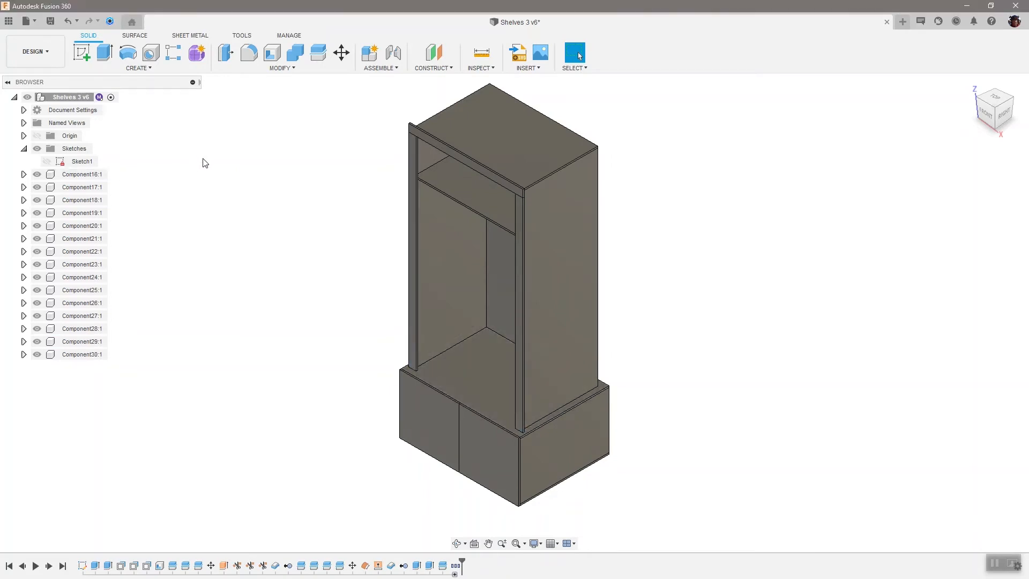
- Assign the MDF Medium Density Fiberboard physical material to the whole Shelves 3 assembly and save the design
right_click(62, 94)
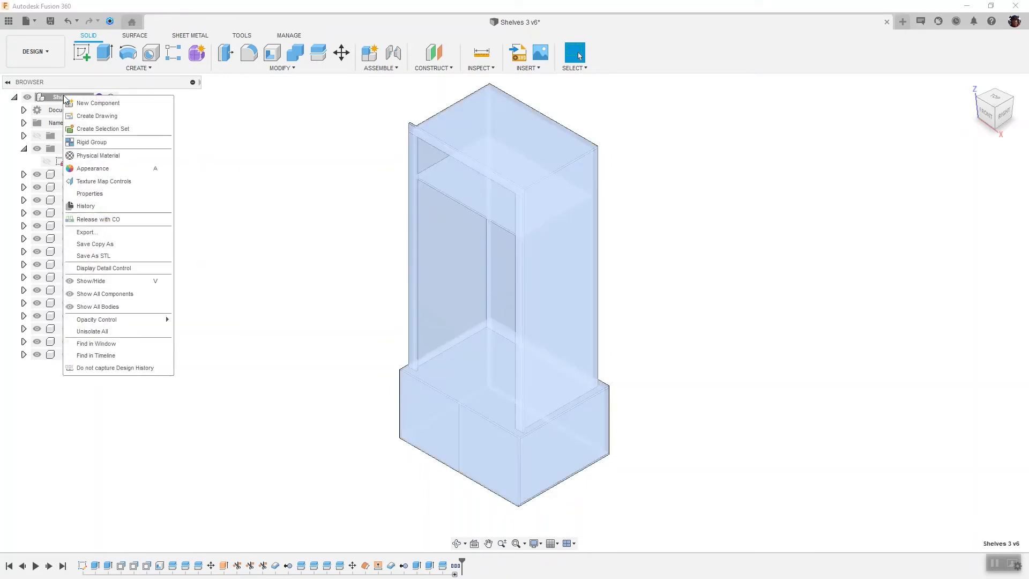
left_click(97, 158)
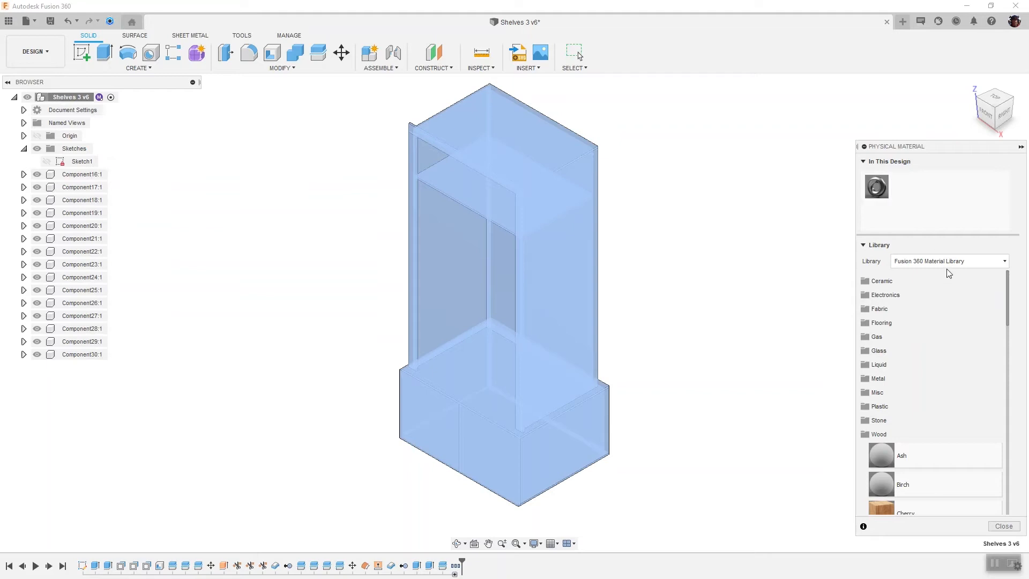
scroll(951, 372, "down", 5)
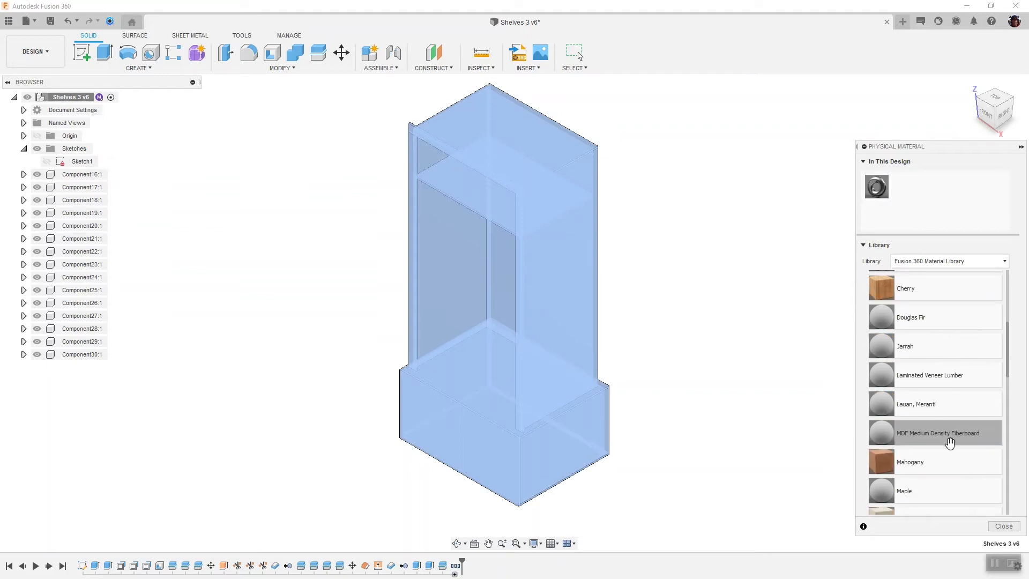
left_click_drag(951, 438, 60, 102)
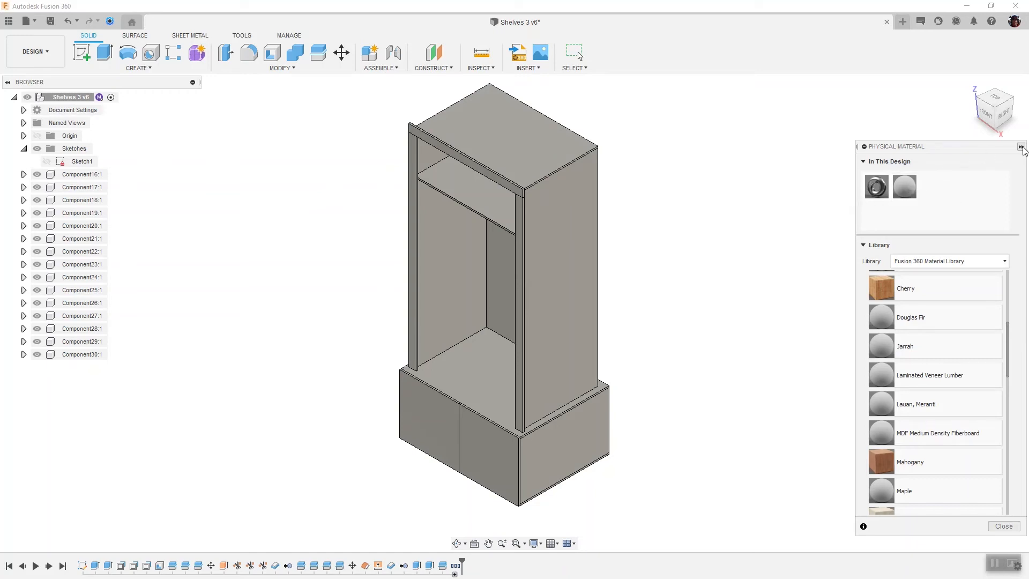
left_click(1021, 147)
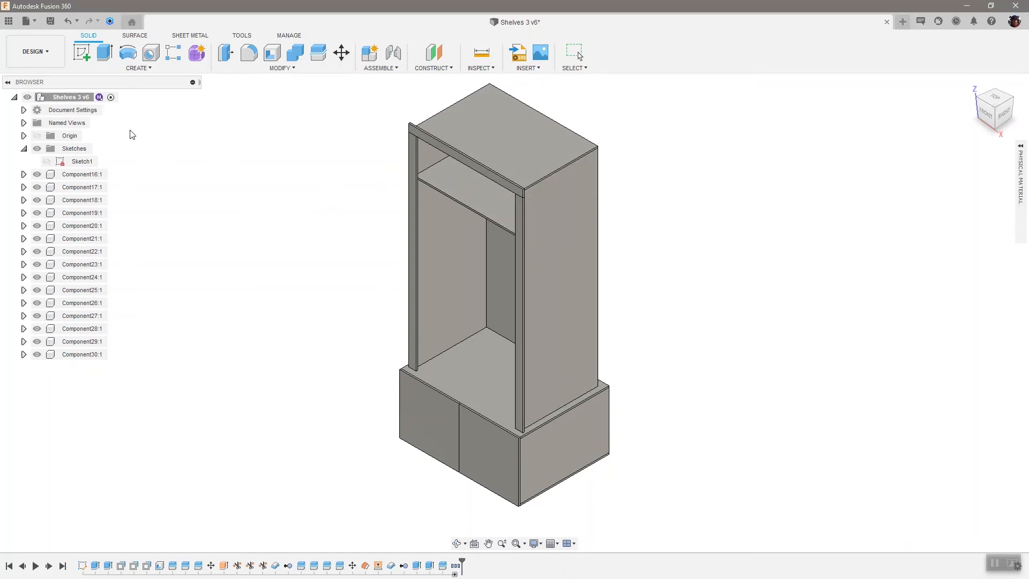
key("Escape")
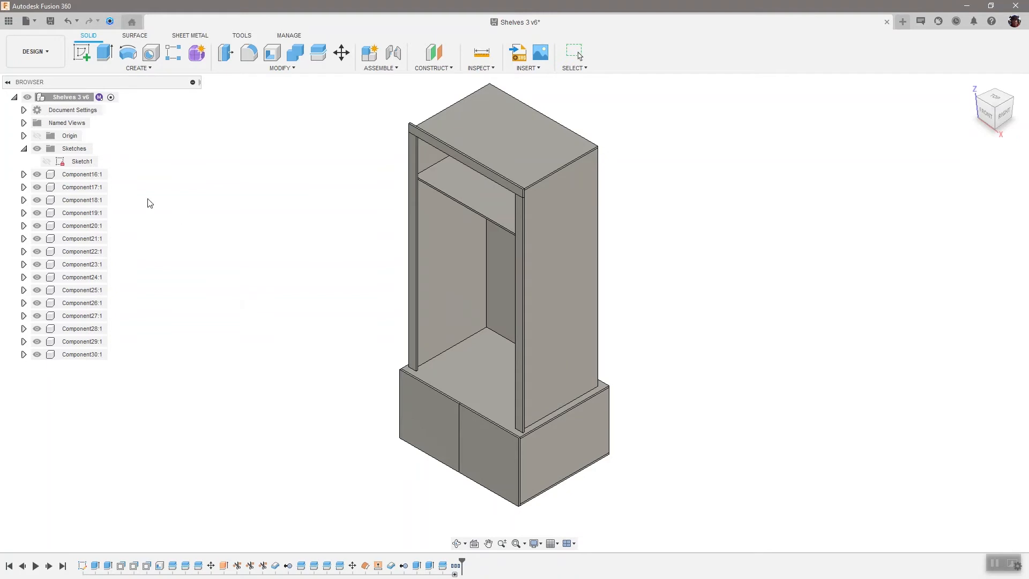
- Start a rectangular component pattern of the upper cabinet's shelf, Component21, with the vertical Z axis as its direction
left_click(91, 175)
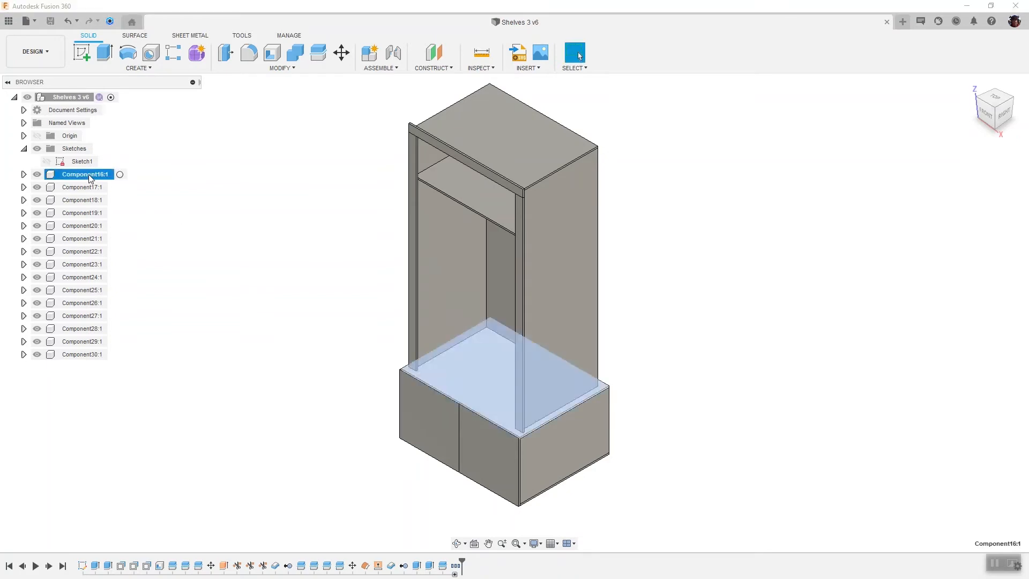
left_click(461, 196)
left_click(77, 239)
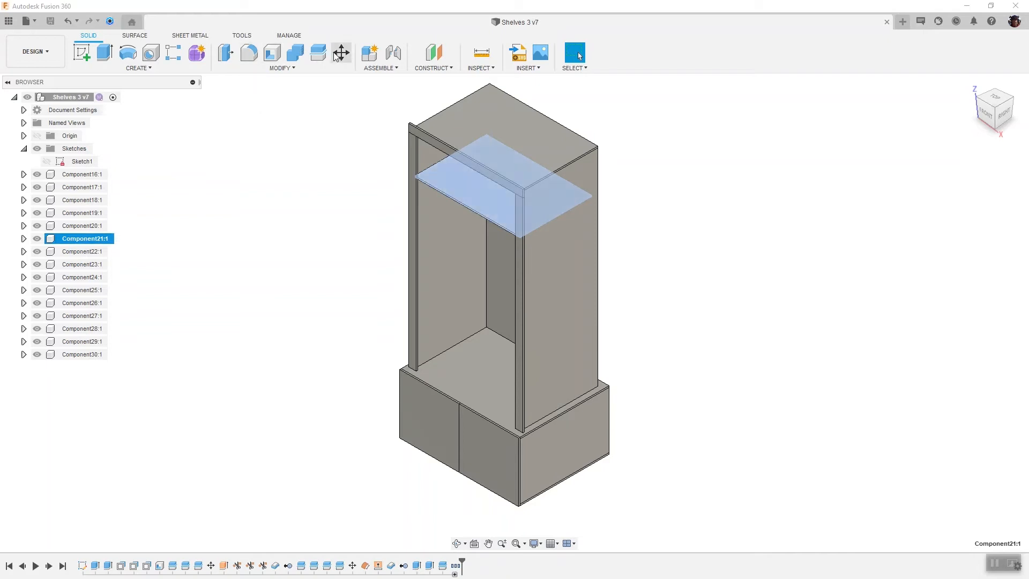
left_click(173, 54)
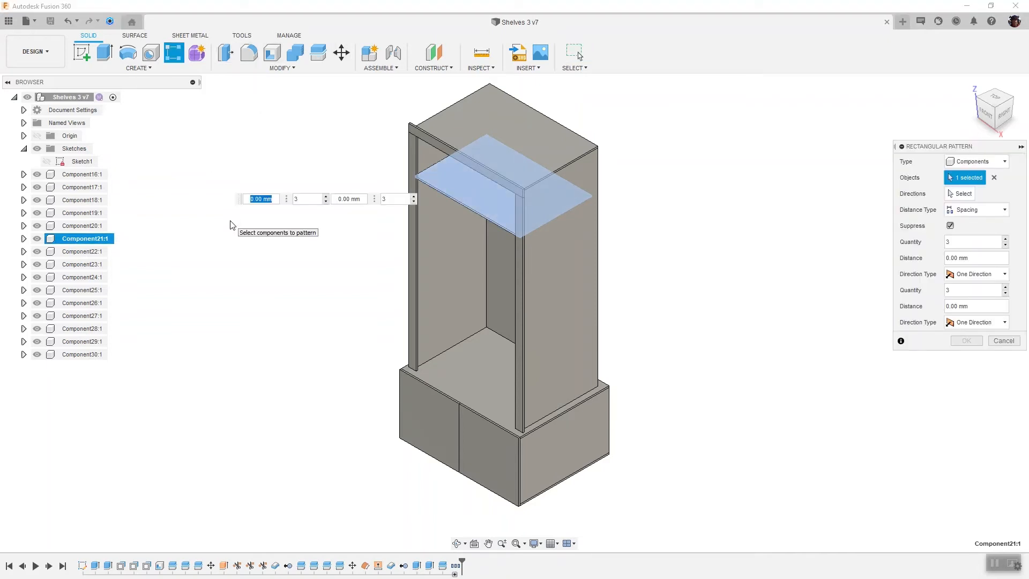
left_click(963, 194)
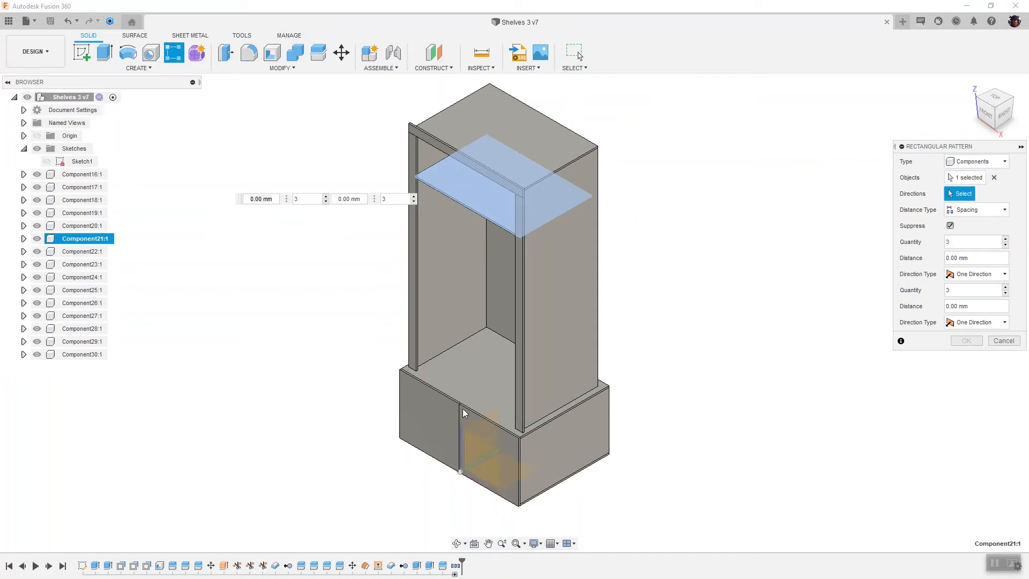
scroll(465, 448, "up", 4)
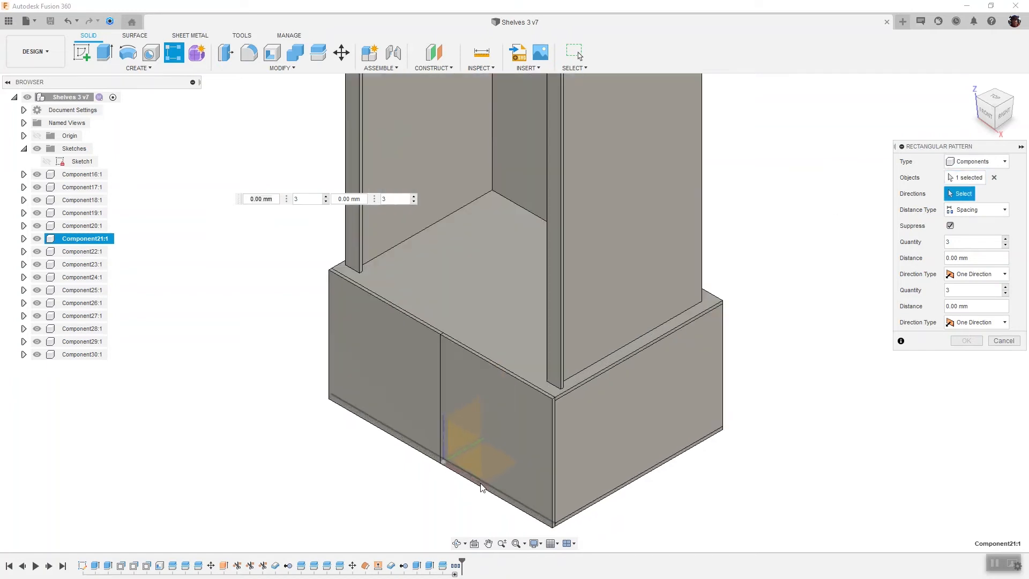
left_click(440, 442)
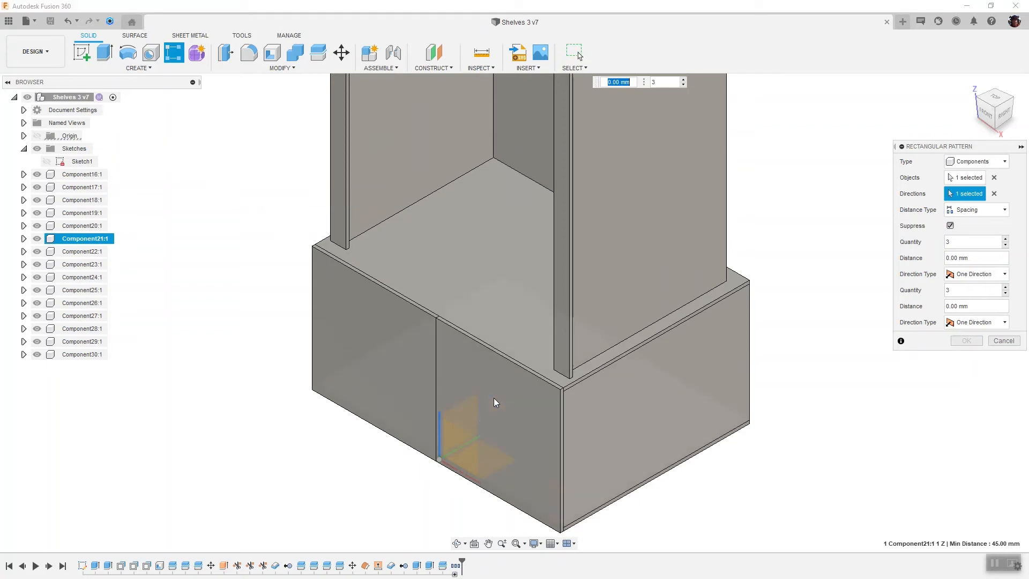
- Pattern the shelf downward as three instances with the spacing defined by the new parameter Shelf_gap=-440 mm
scroll(496, 402, "down", 5)
left_click_drag(502, 242, 498, 286)
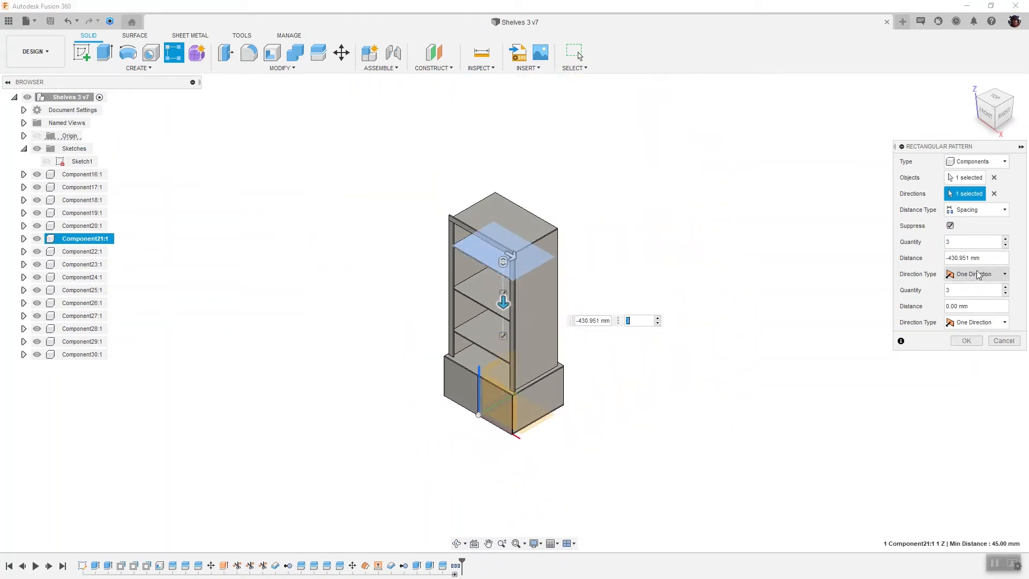
left_click(996, 257)
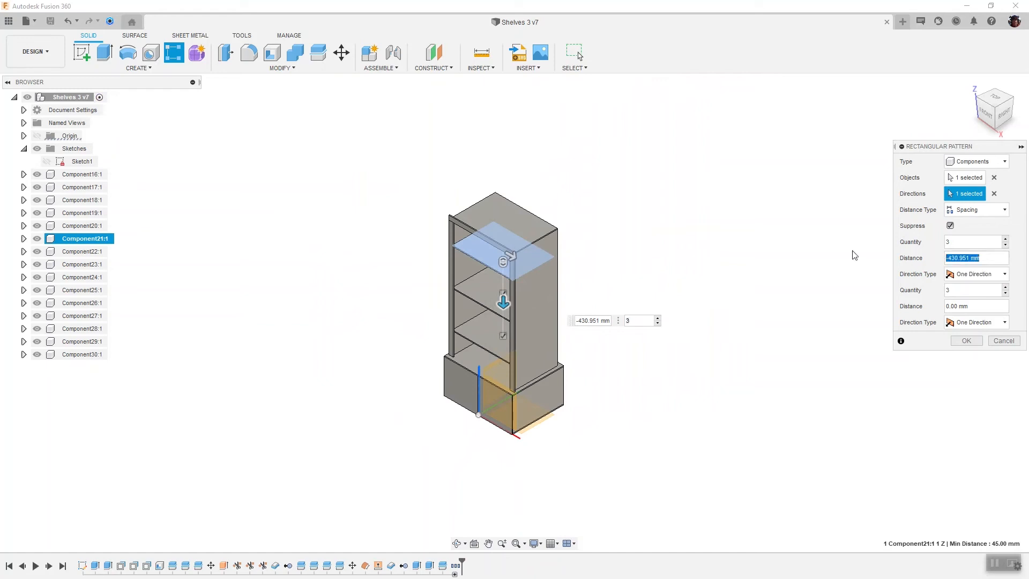
type("-44")
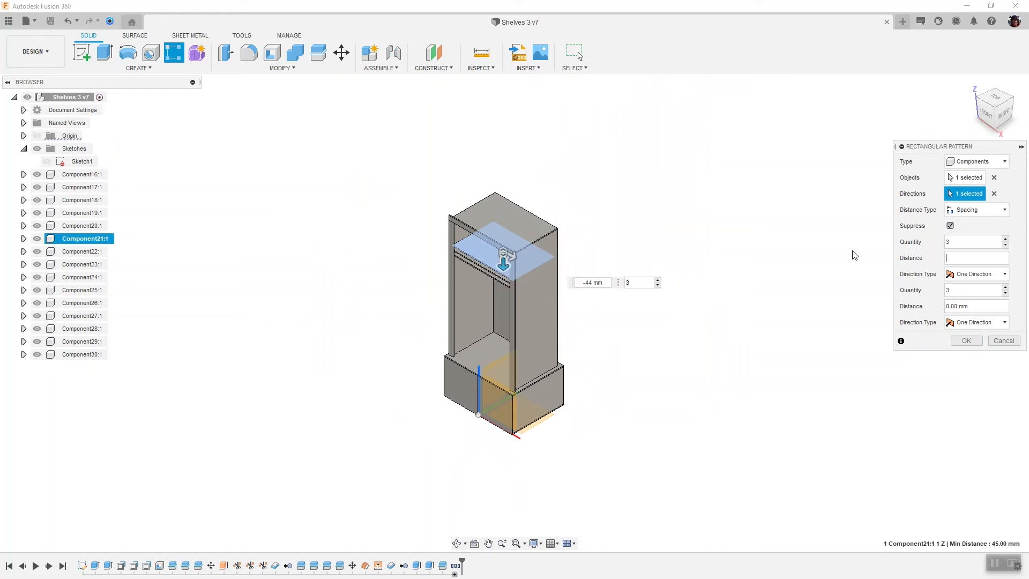
type("She")
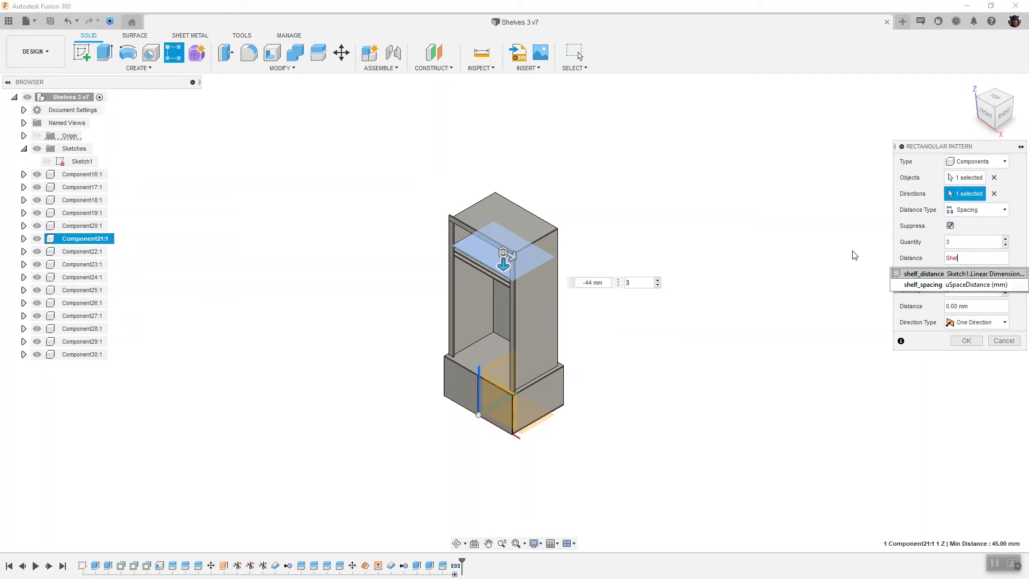
type("lf_gap=-440")
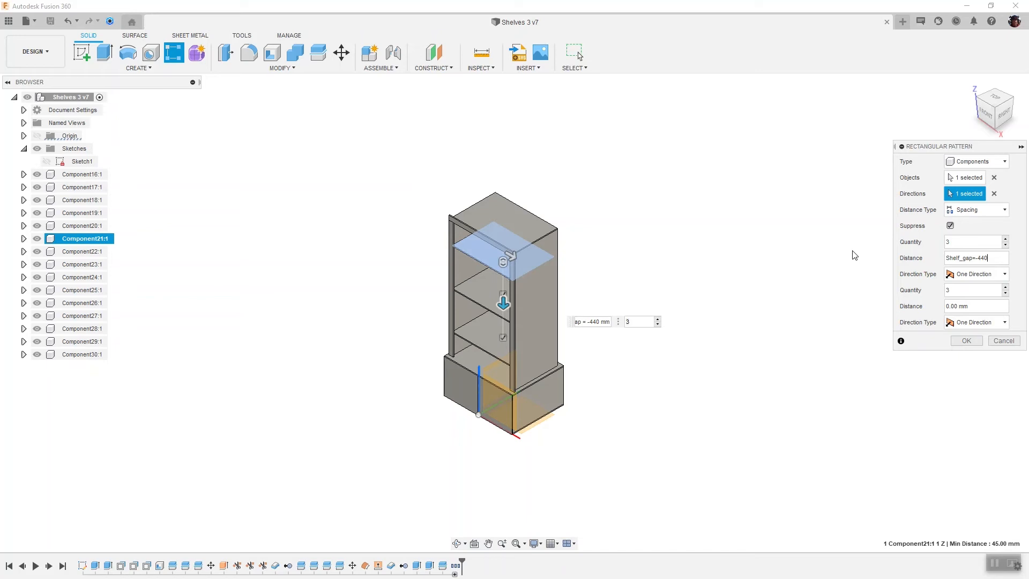
key("Return")
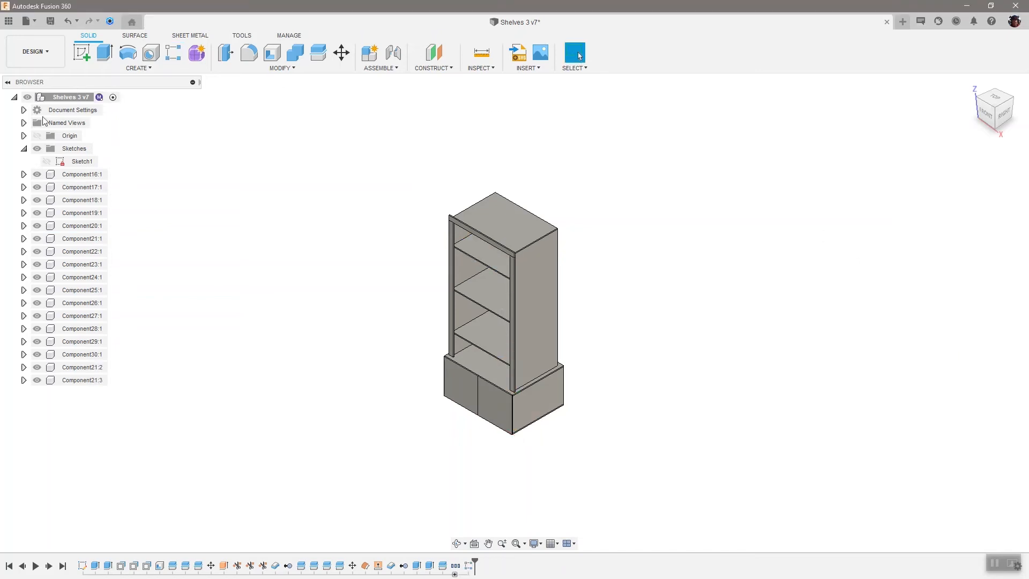
- Switch to the Manufacture workspace and check the 10mm MDF packagings in the Process Material Library
left_click(85, 367)
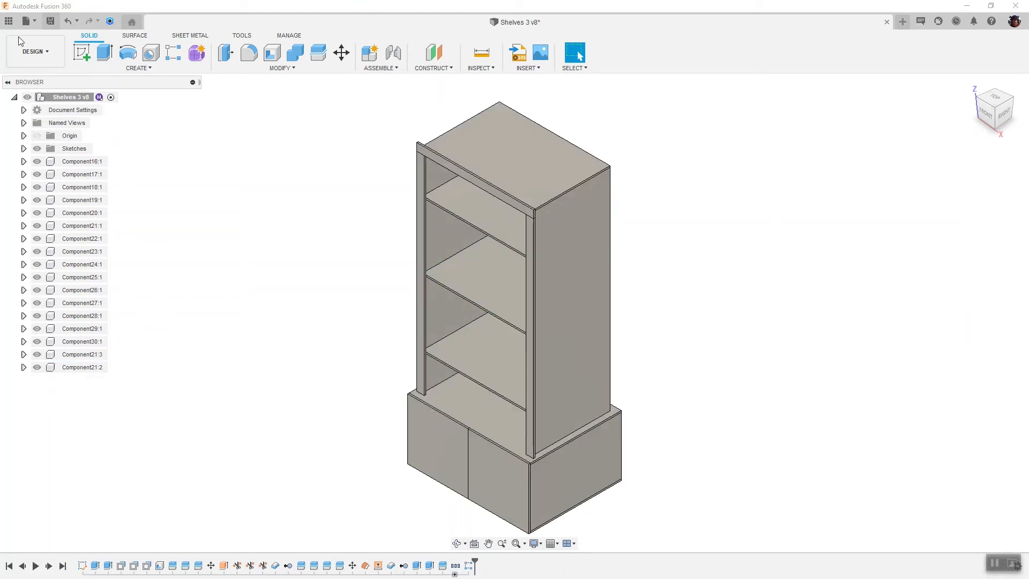
left_click(36, 52)
left_click(43, 173)
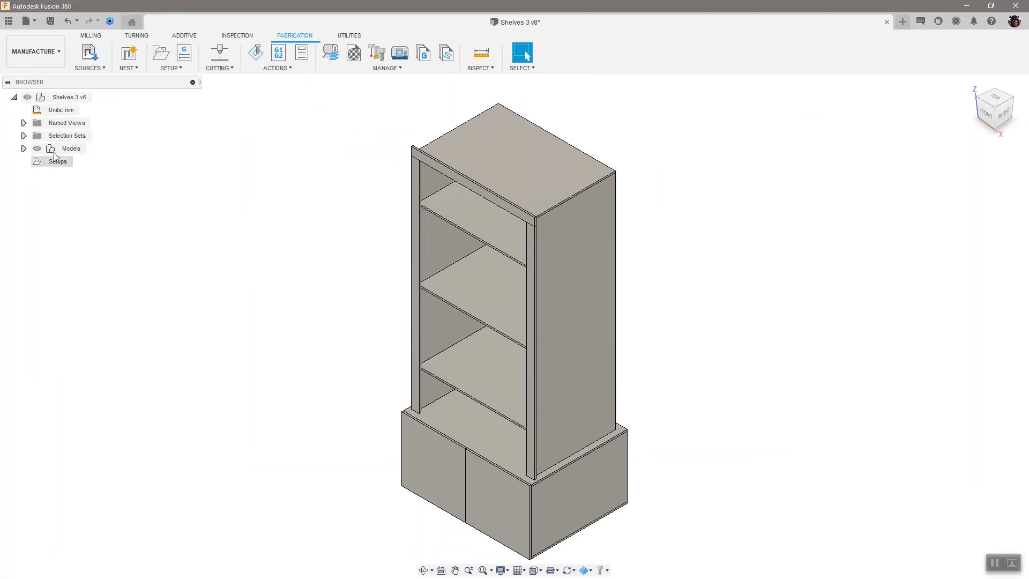
left_click(331, 52)
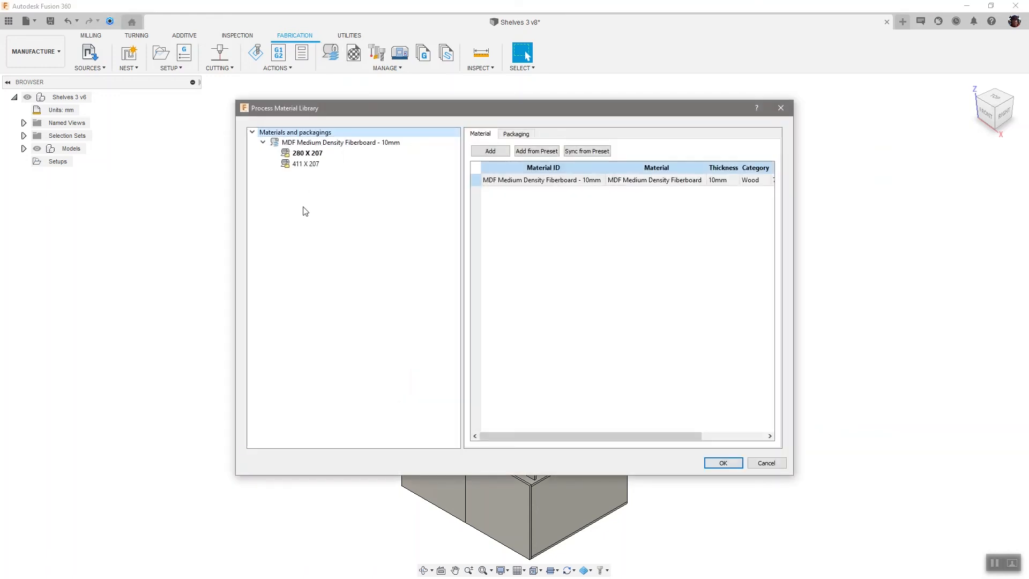
left_click(724, 462)
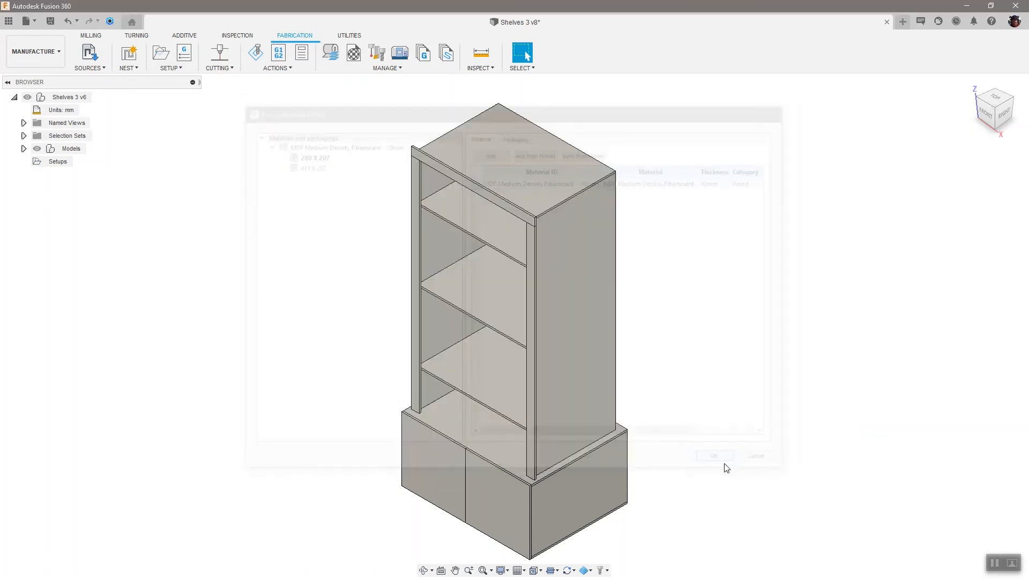
- Start a nest study of the cabinet and add the 411 X 207 packaging alongside the 280 X 207 sheet
left_click(132, 59)
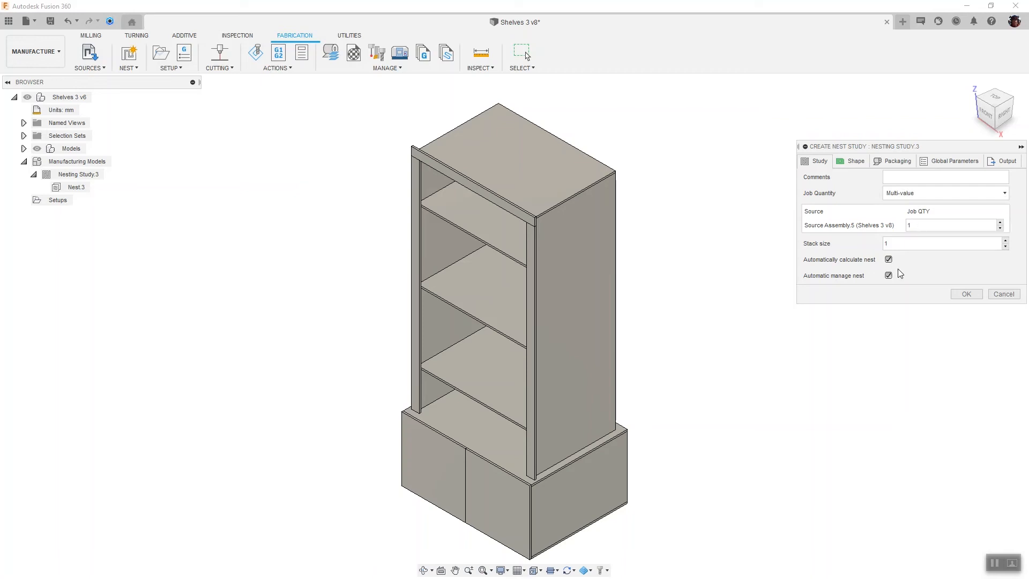
left_click(857, 162)
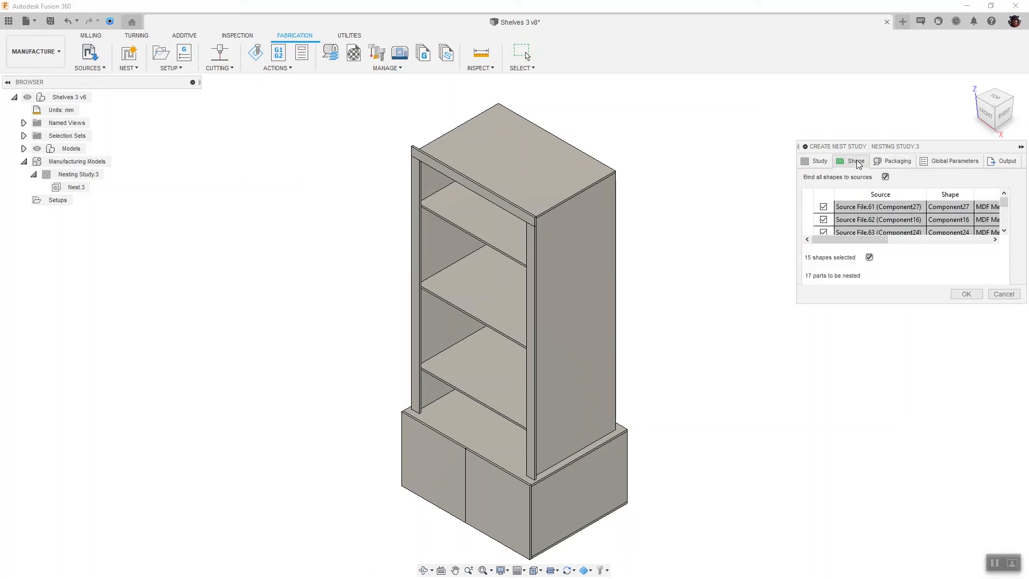
left_click(889, 167)
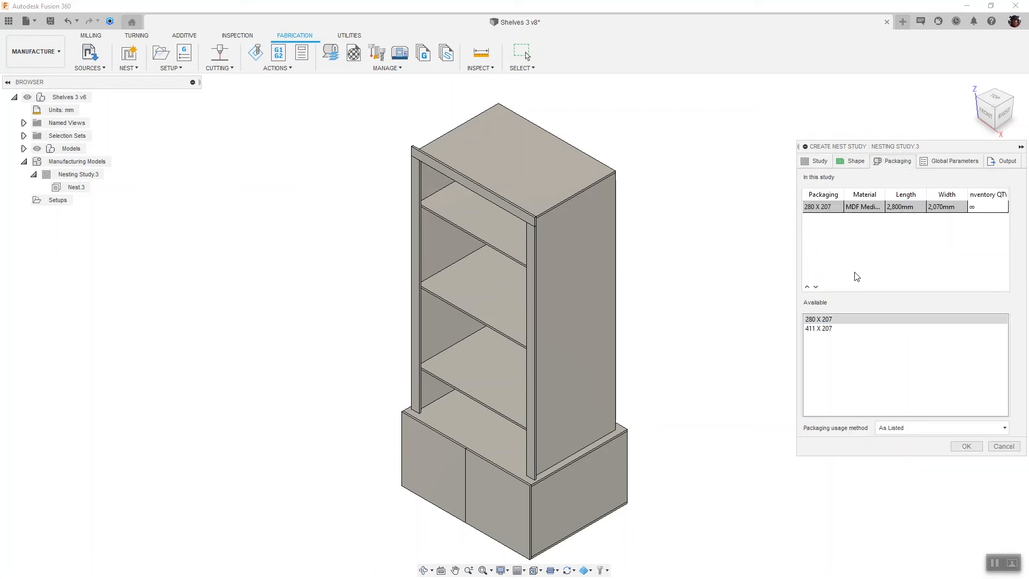
left_click(825, 328)
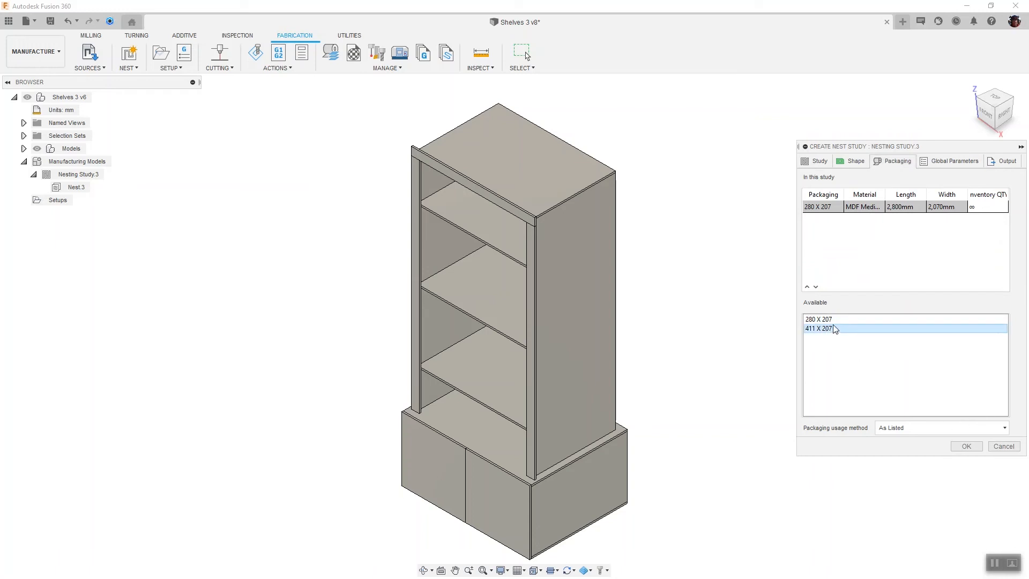
double_click(838, 329)
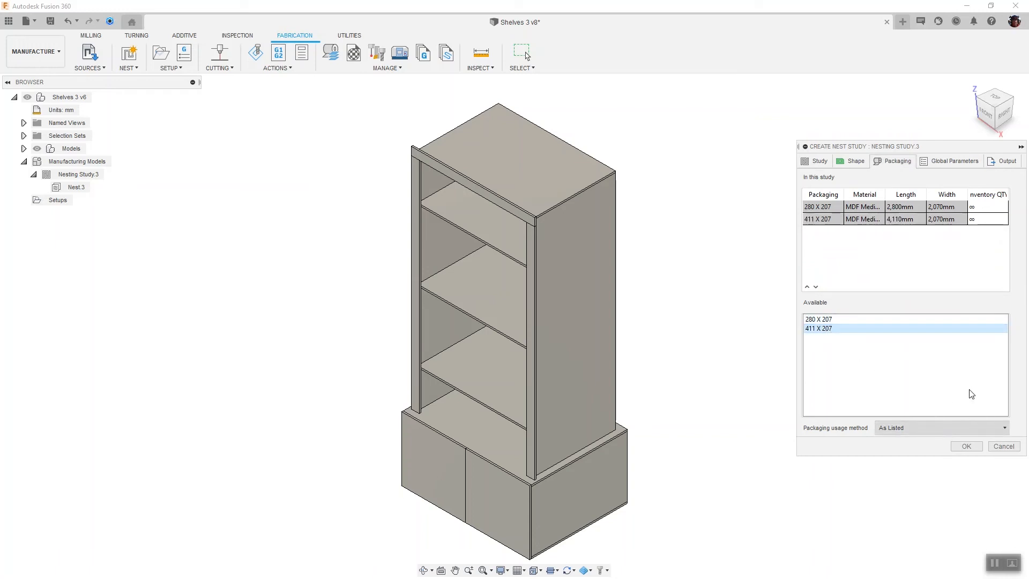
- Enable part outlines and stock in the nest study's output and generate the nest
left_click(950, 161)
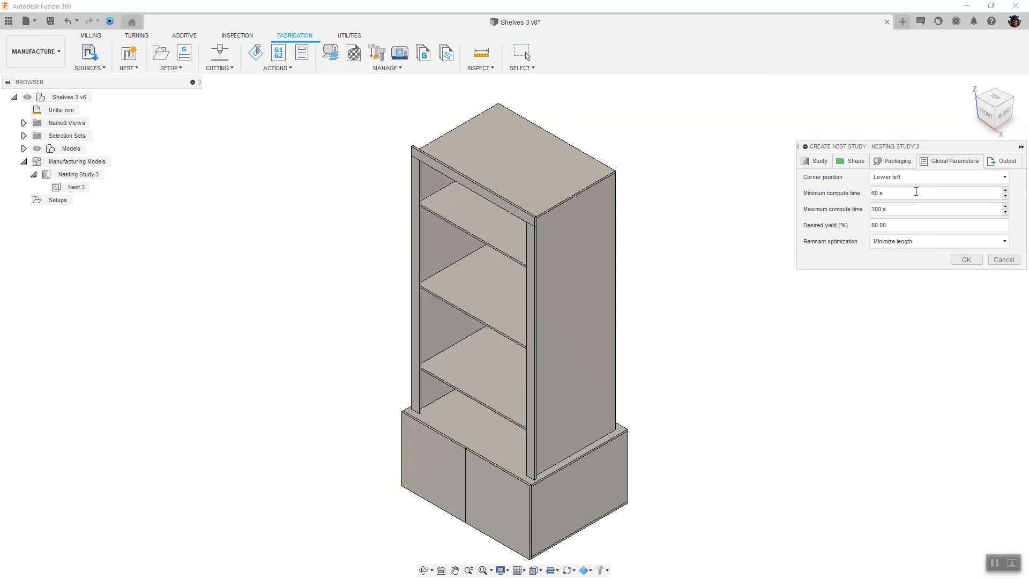
left_click(1003, 161)
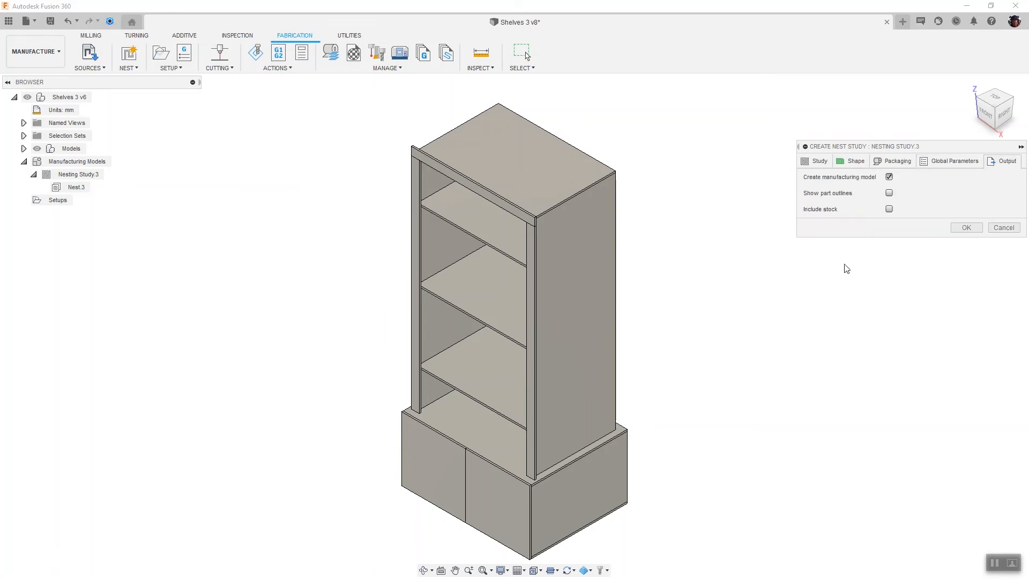
left_click(889, 193)
left_click(890, 210)
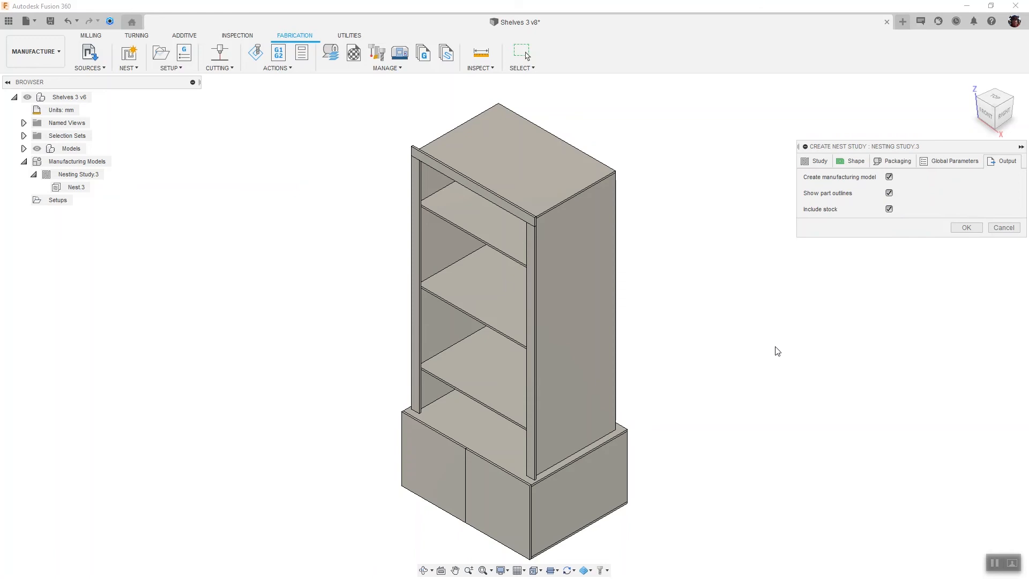
left_click(967, 228)
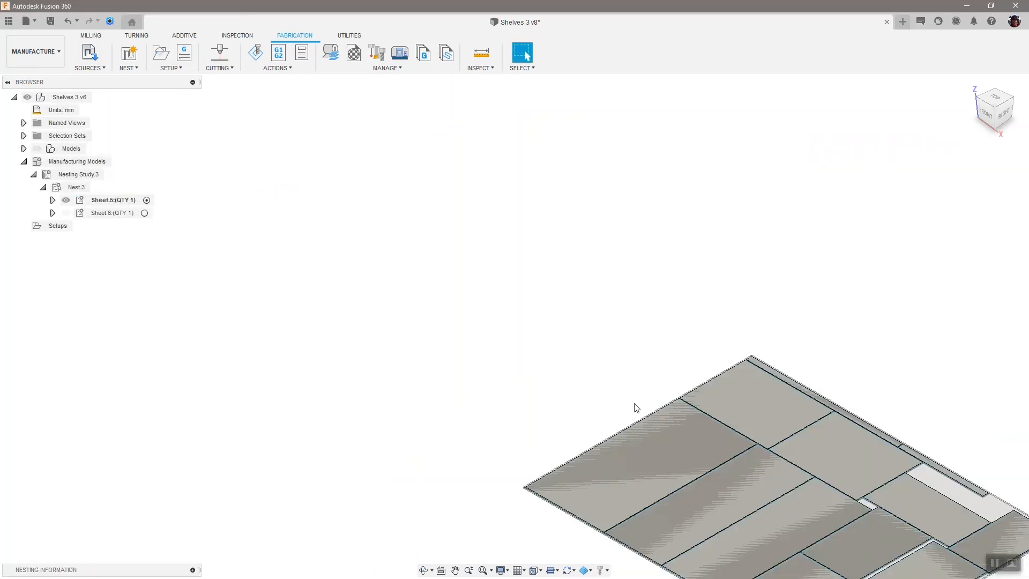
- Inspect both nested sheets and export the first one to Downloads as the DXF file Sheet.5 (1).dxf with the default export configuration
scroll(835, 542, "up", 5)
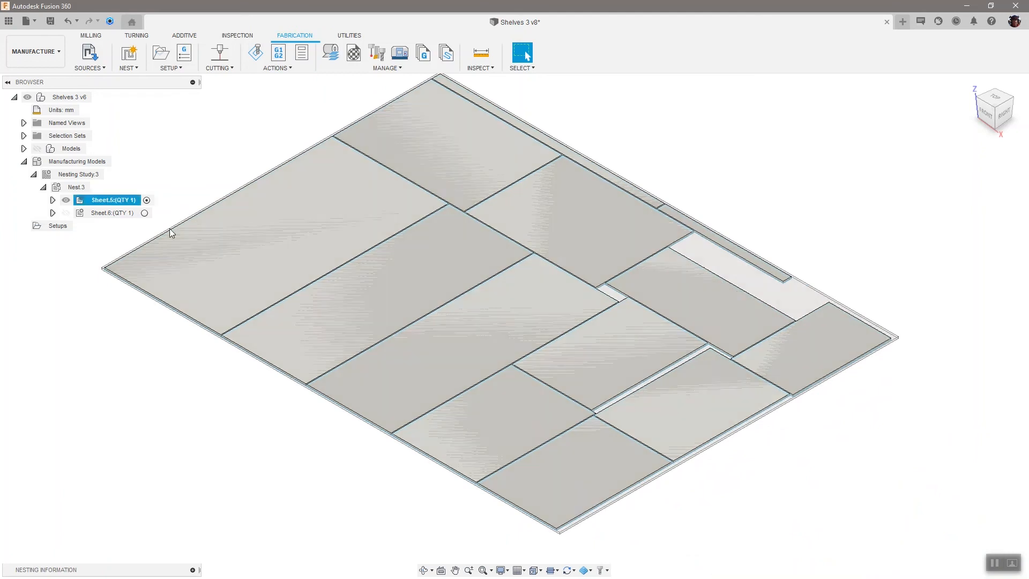
left_click(145, 213)
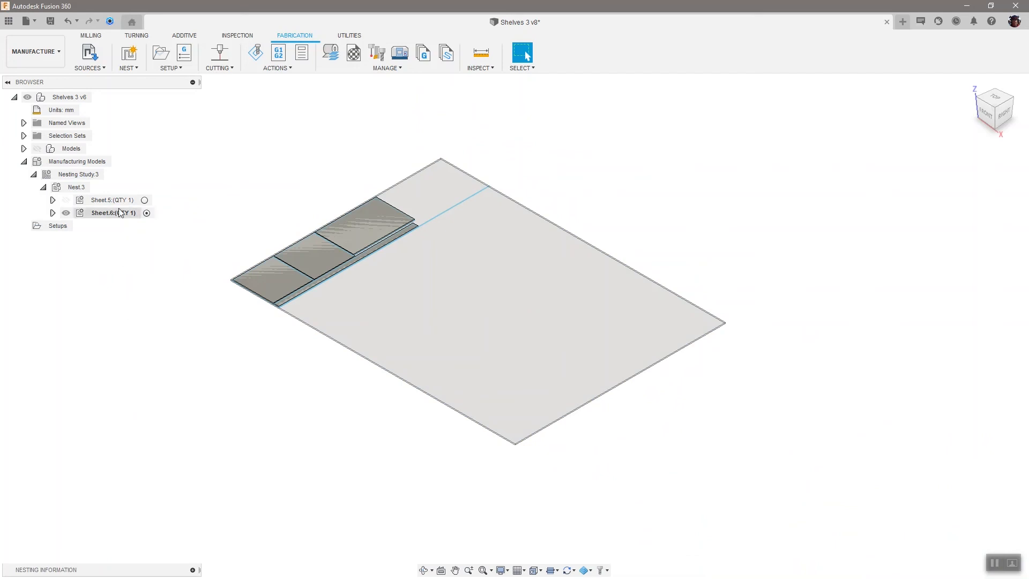
left_click(144, 200)
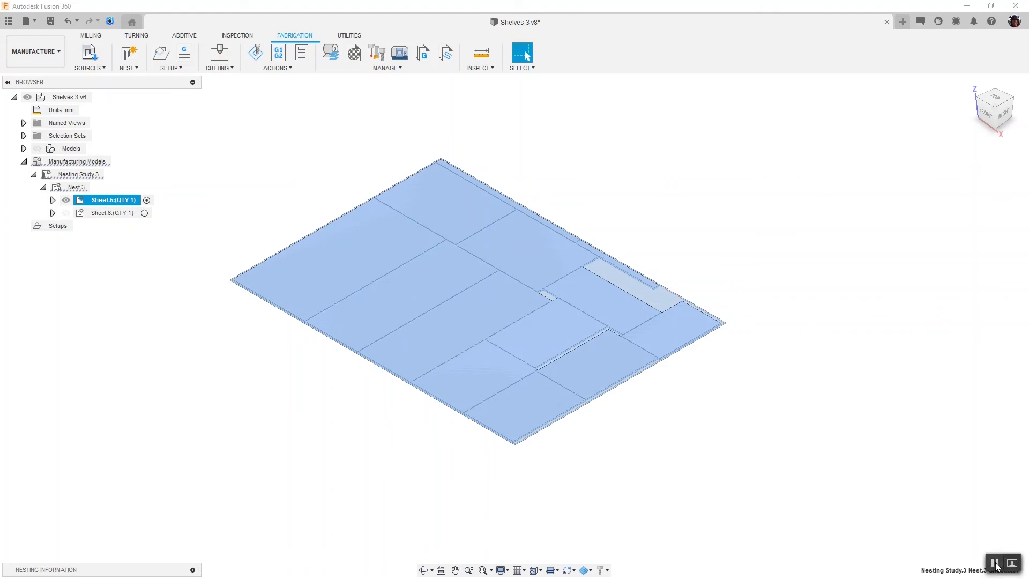
right_click(106, 203)
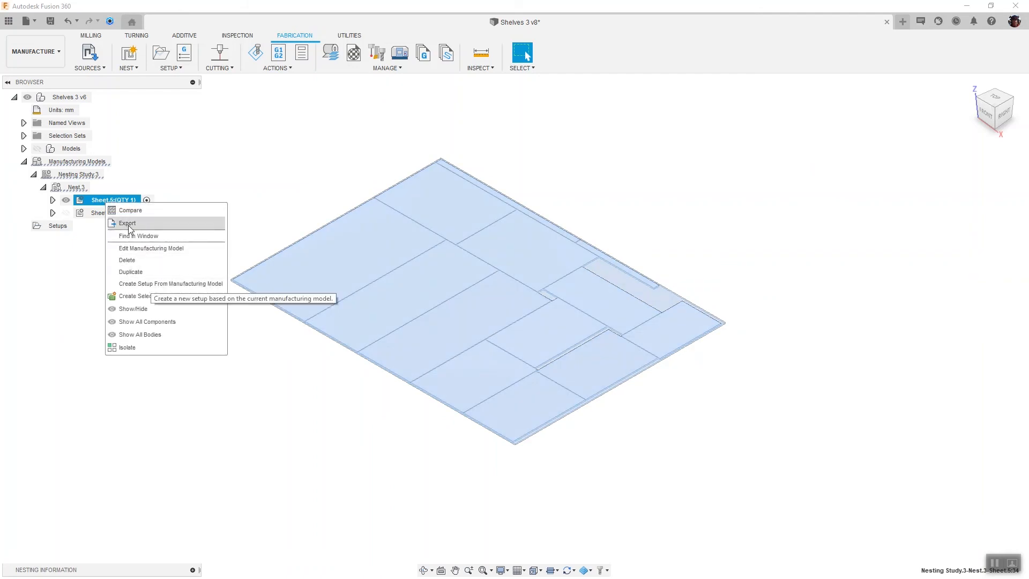
left_click(159, 236)
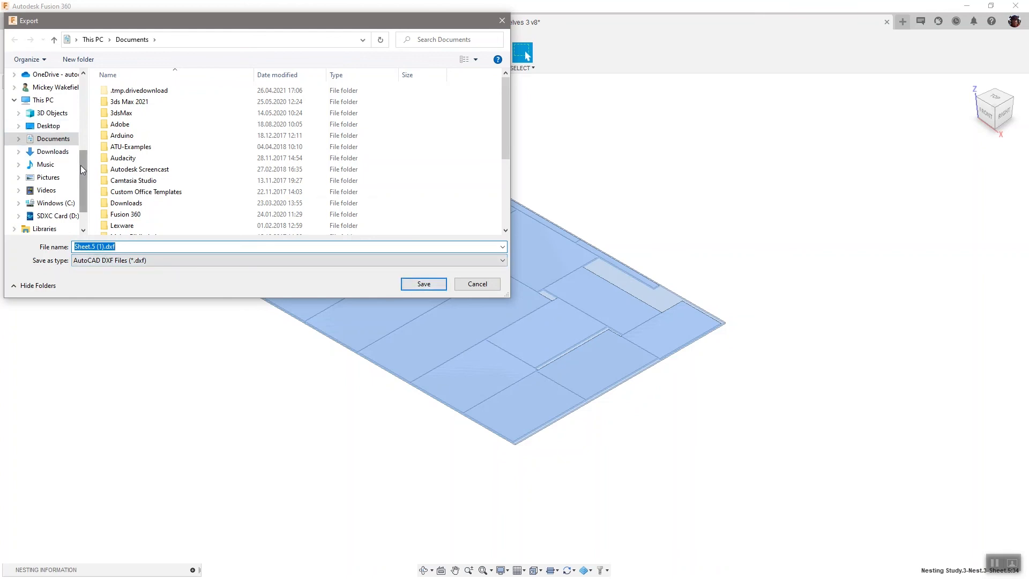
left_click_drag(82, 169, 80, 85)
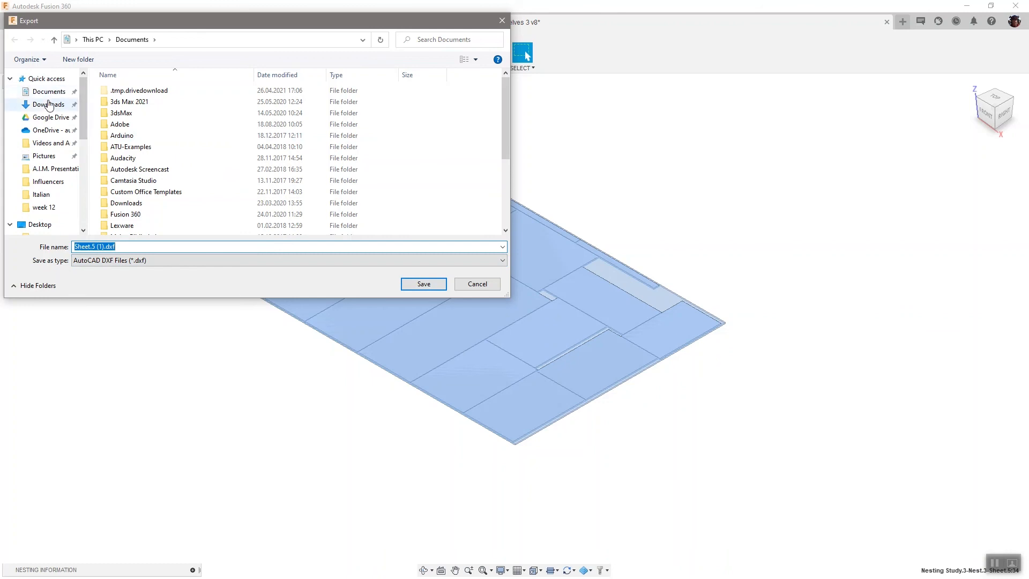
left_click(48, 104)
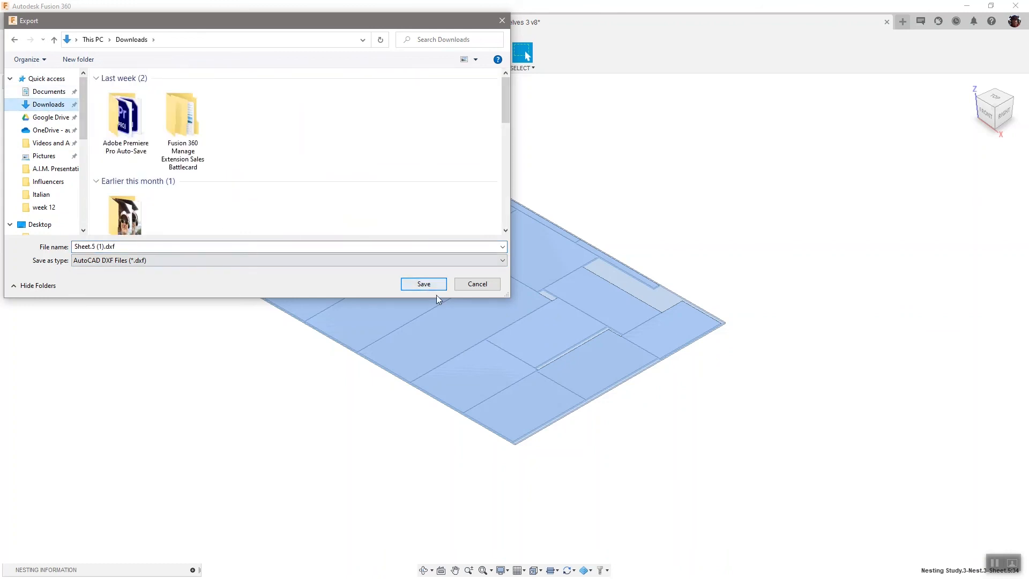
left_click(423, 285)
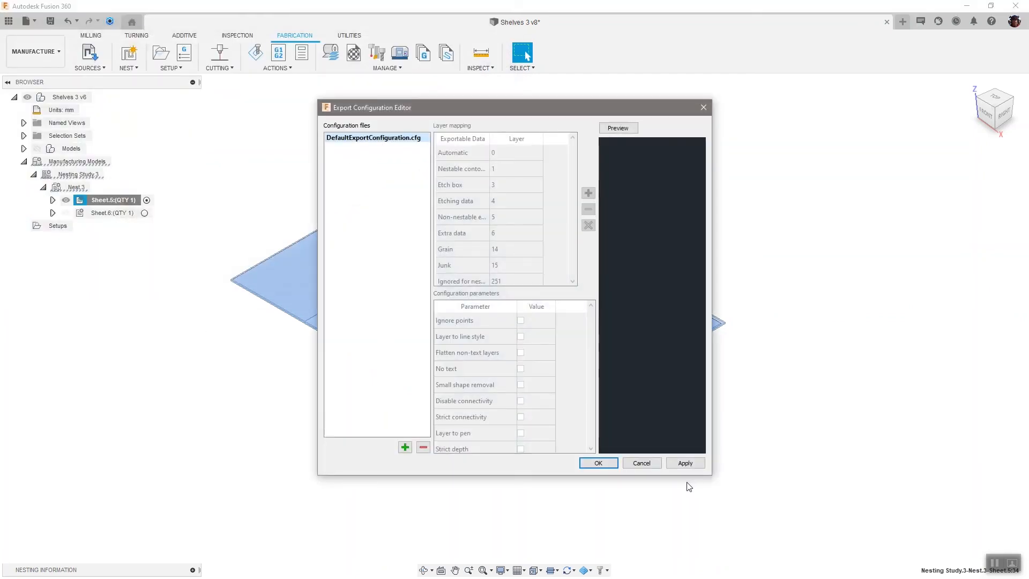
left_click(600, 464)
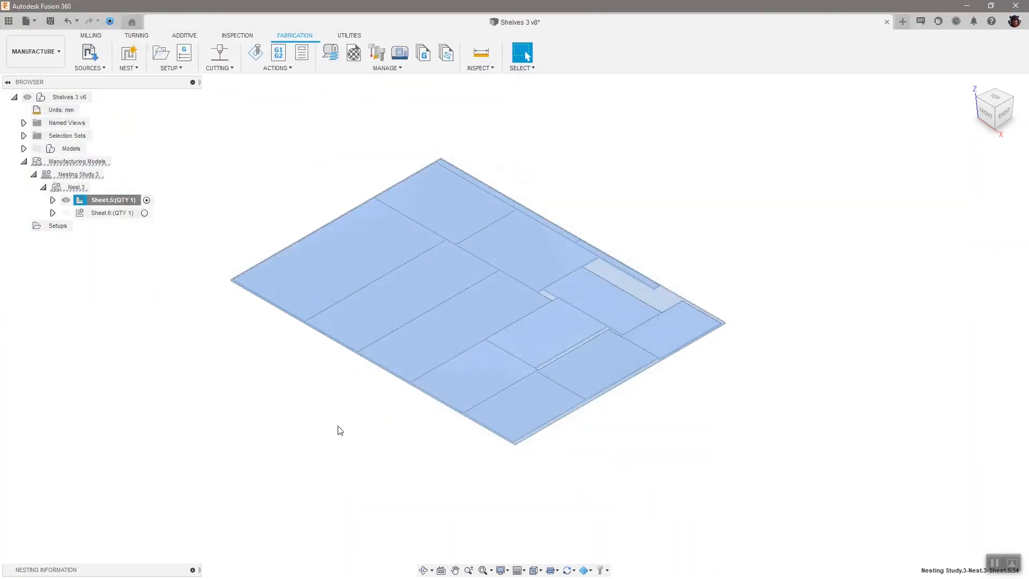